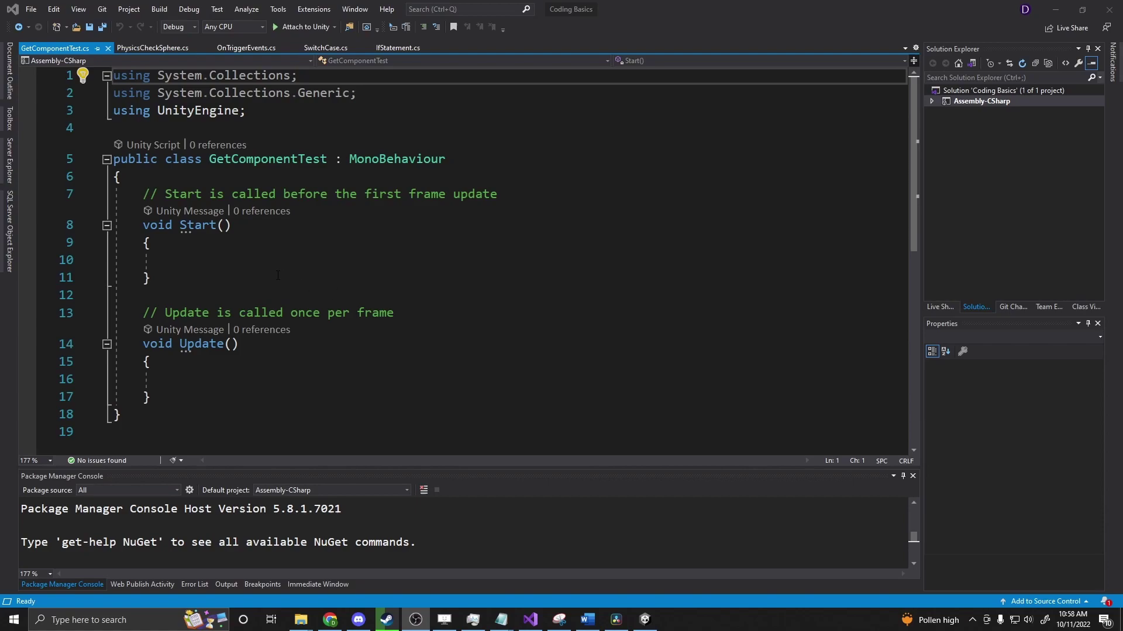
- Leave GetComponentTest's empty Start method and bring the Unity editor forward
click(224, 260)
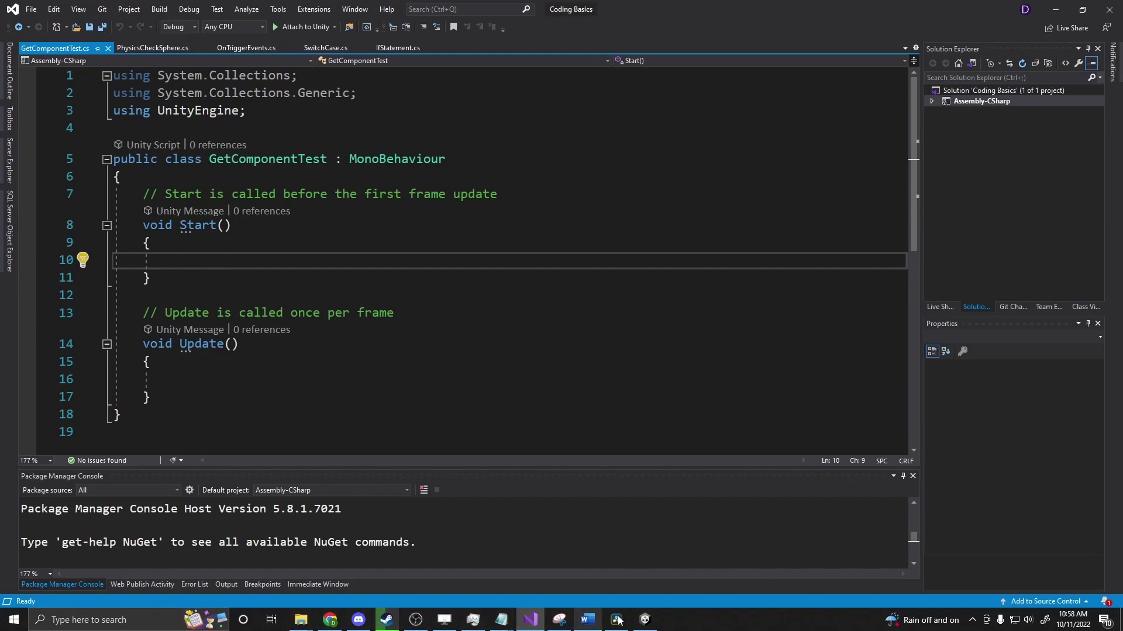
click(644, 619)
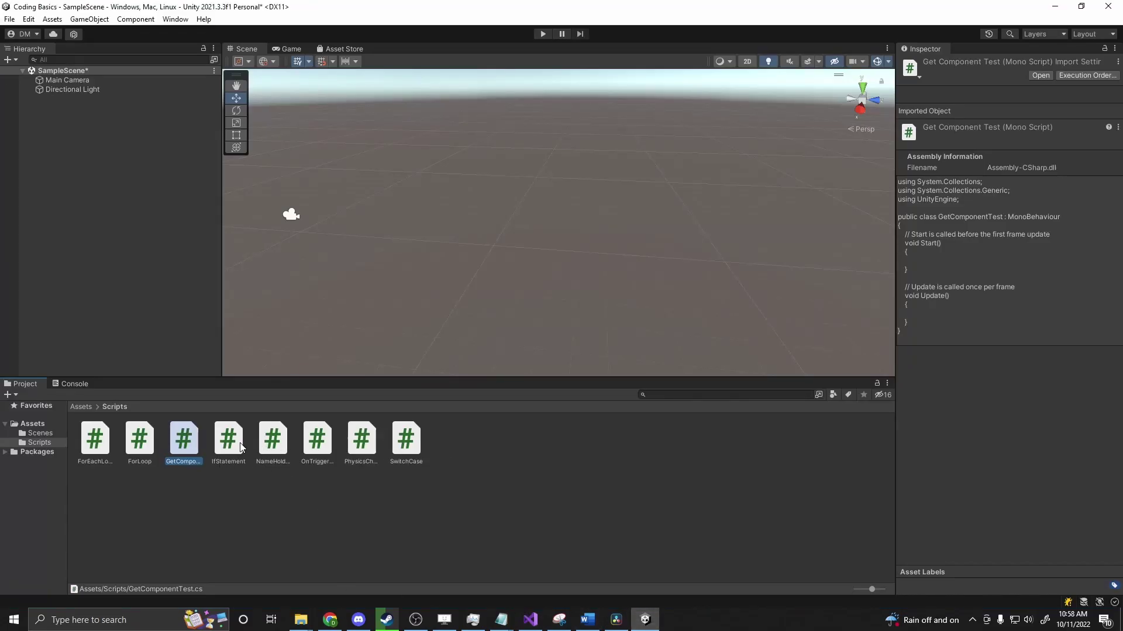
- Open NameHolder and declare public string componentName = ""; at the top of the class
double_click(273, 440)
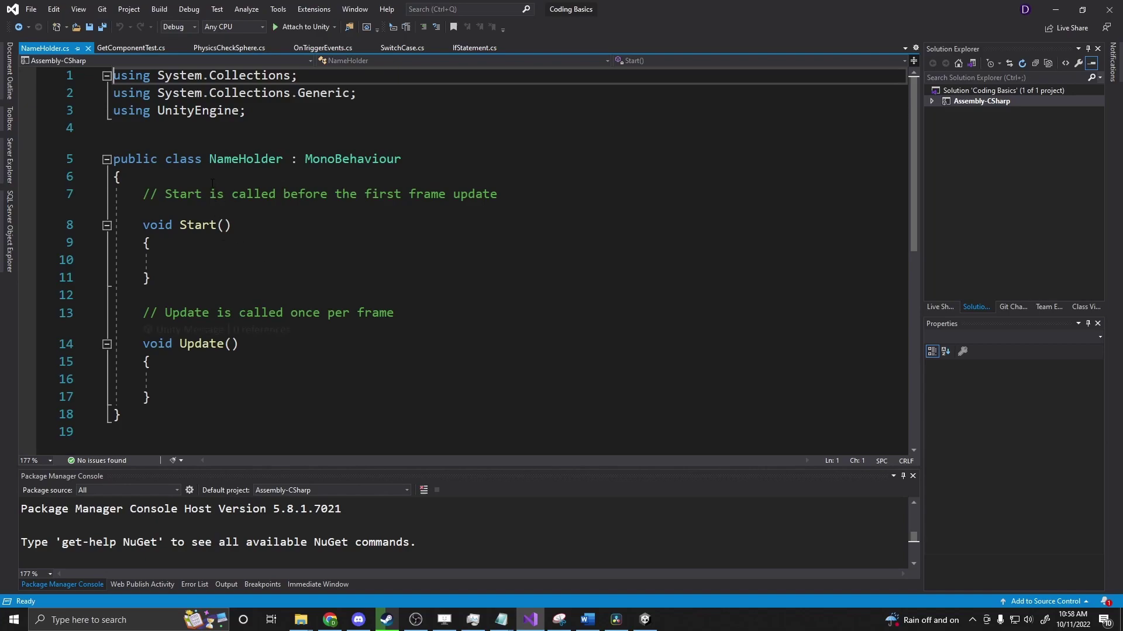
click(212, 183)
key(Return)
key(Return)
text(p)
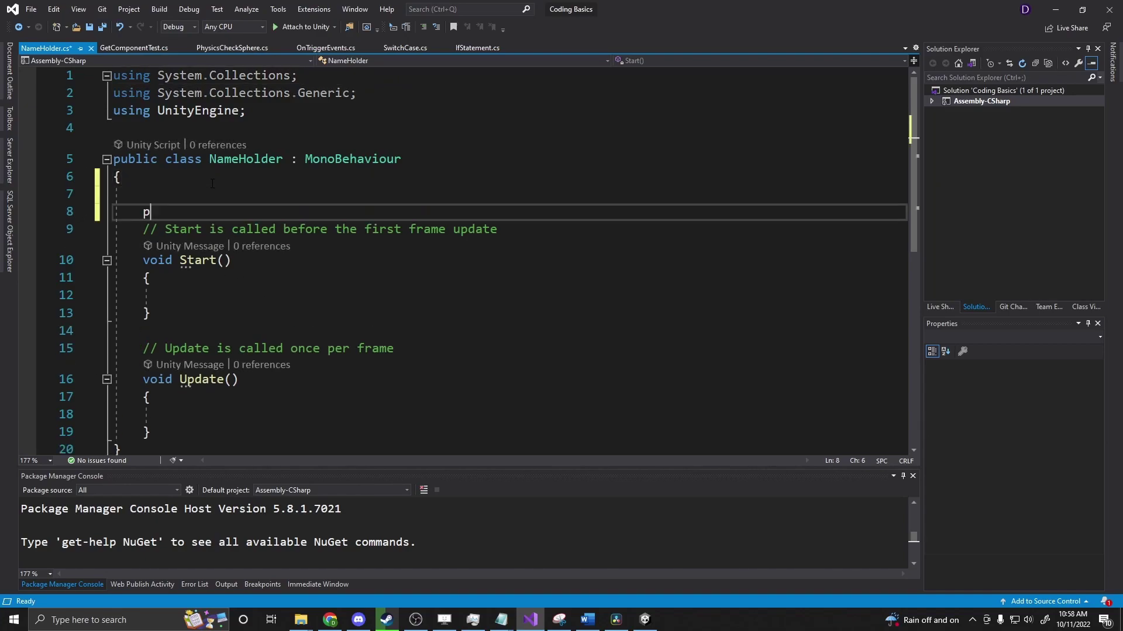
text(ublic string )
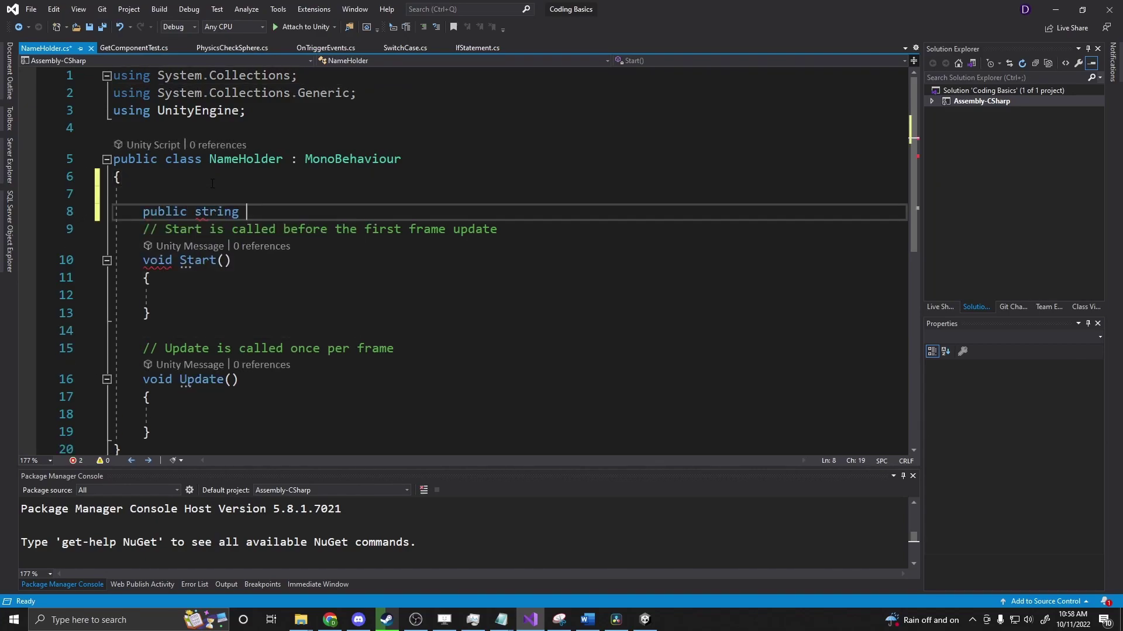
text(n)
key(BackSpace)
text(componm)
key(BackSpace)
text(ent)
key(BackSpace)
key(BackSpace)
text(n)
text(ame)
key(BackSpace)
key(BackSpace)
text(me = )
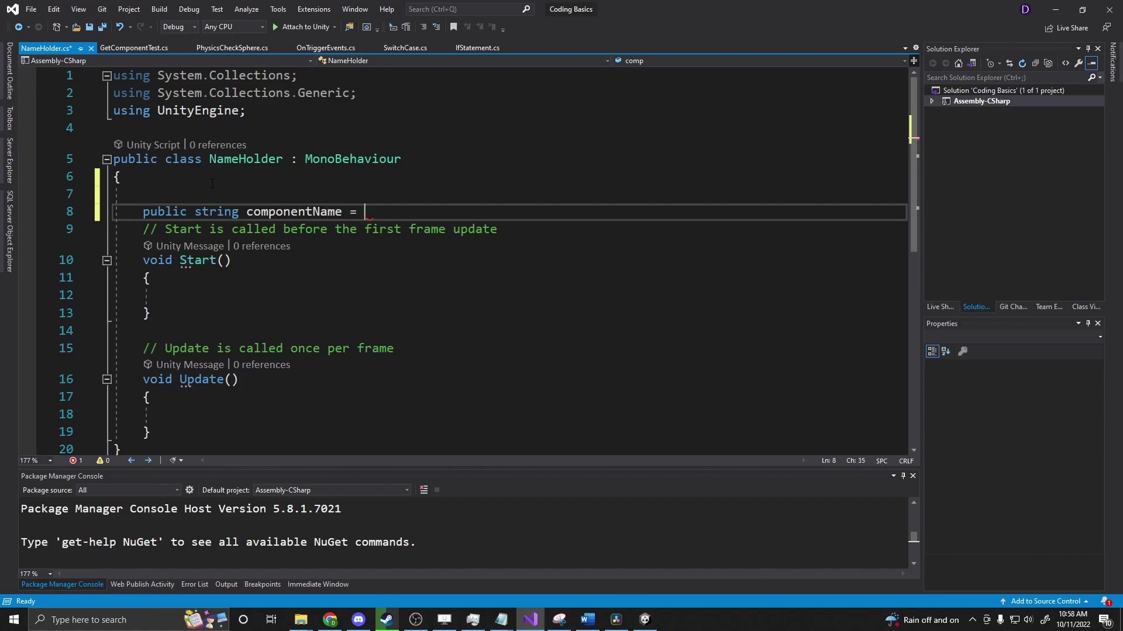
text("";)
- Delete NameHolder's default Start and Update methods
click(212, 184)
right_click(188, 282)
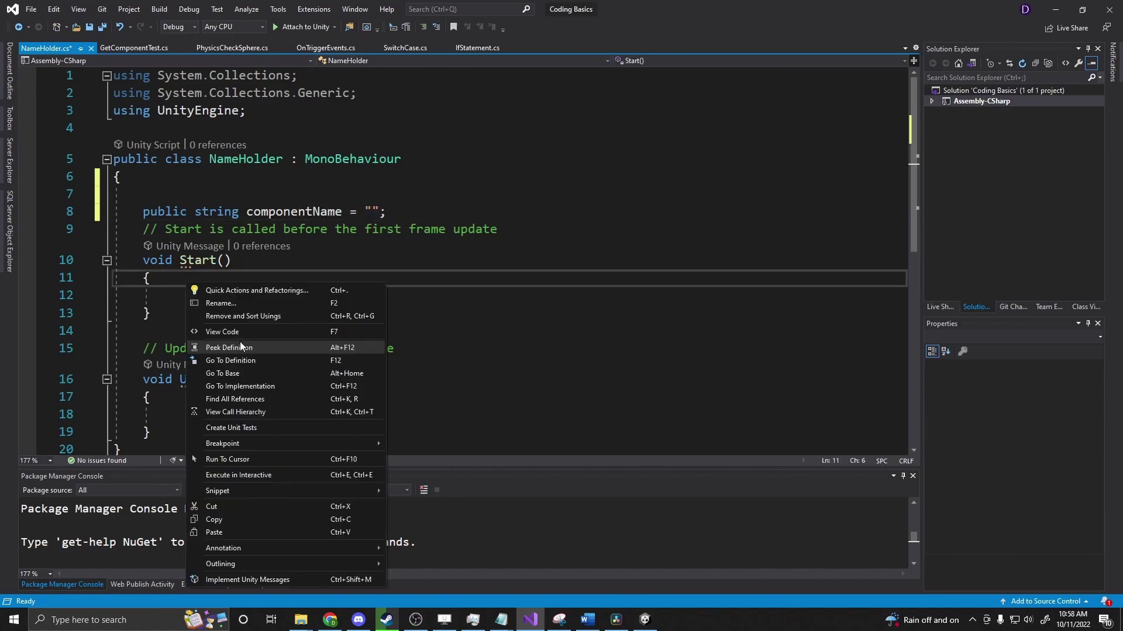
key(Escape)
scroll(239, 342, down, 3)
drag(154, 275, 99, 235)
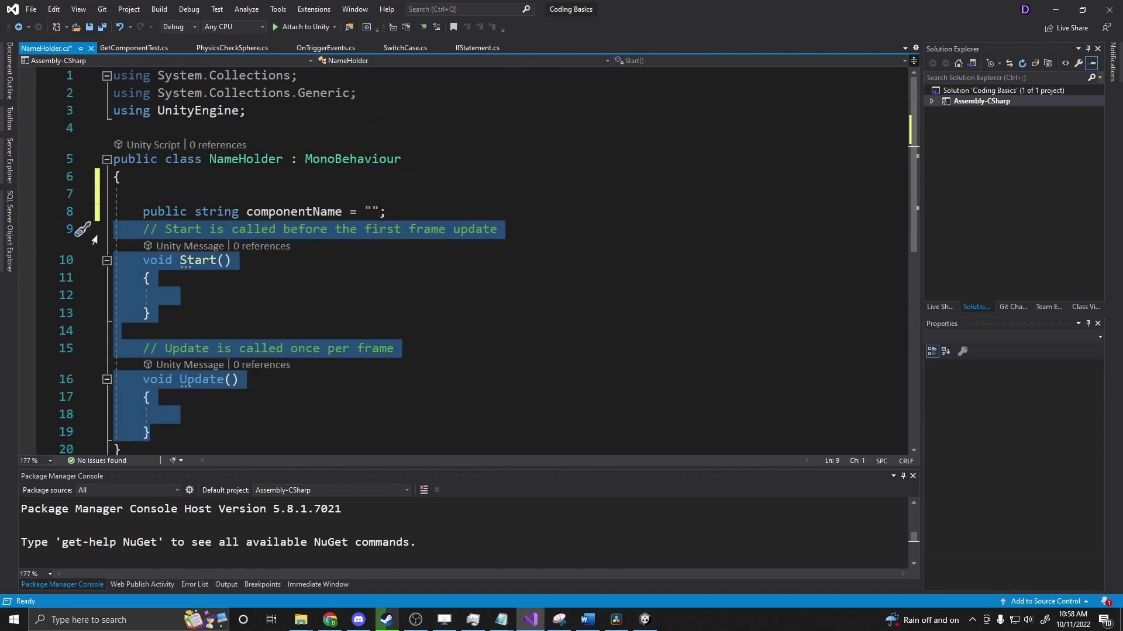
key(Delete)
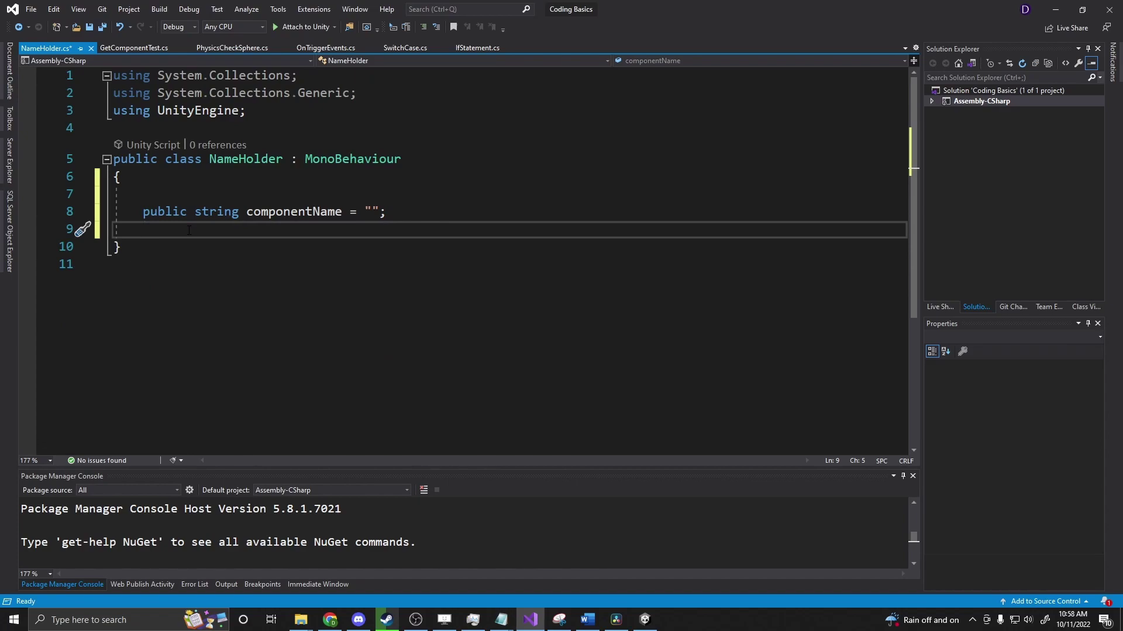
text(public )
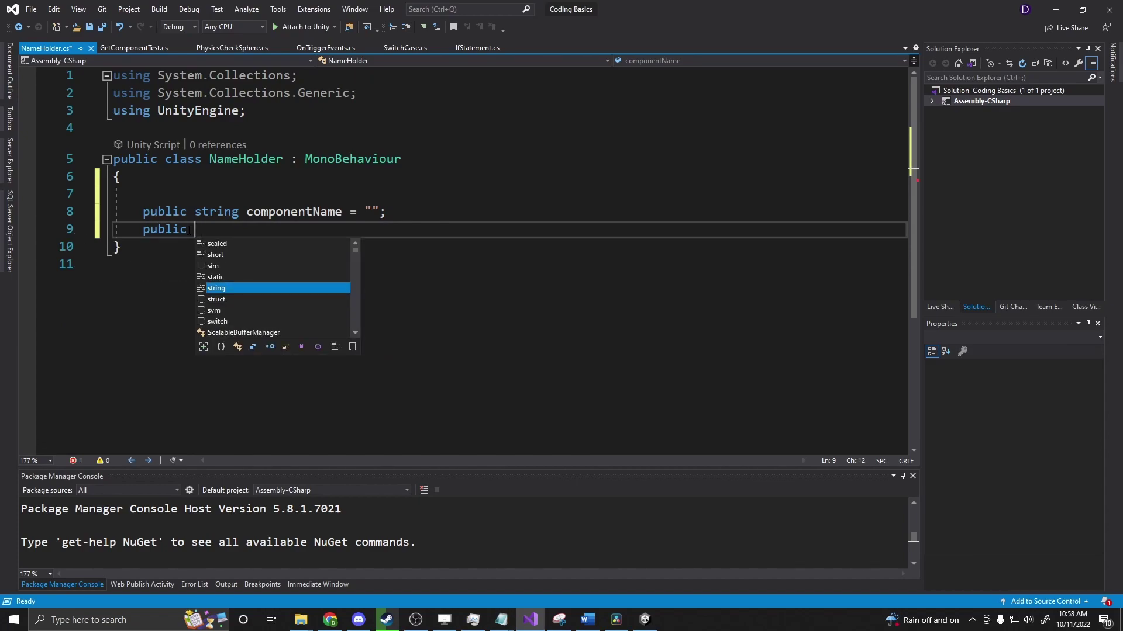
text(void )
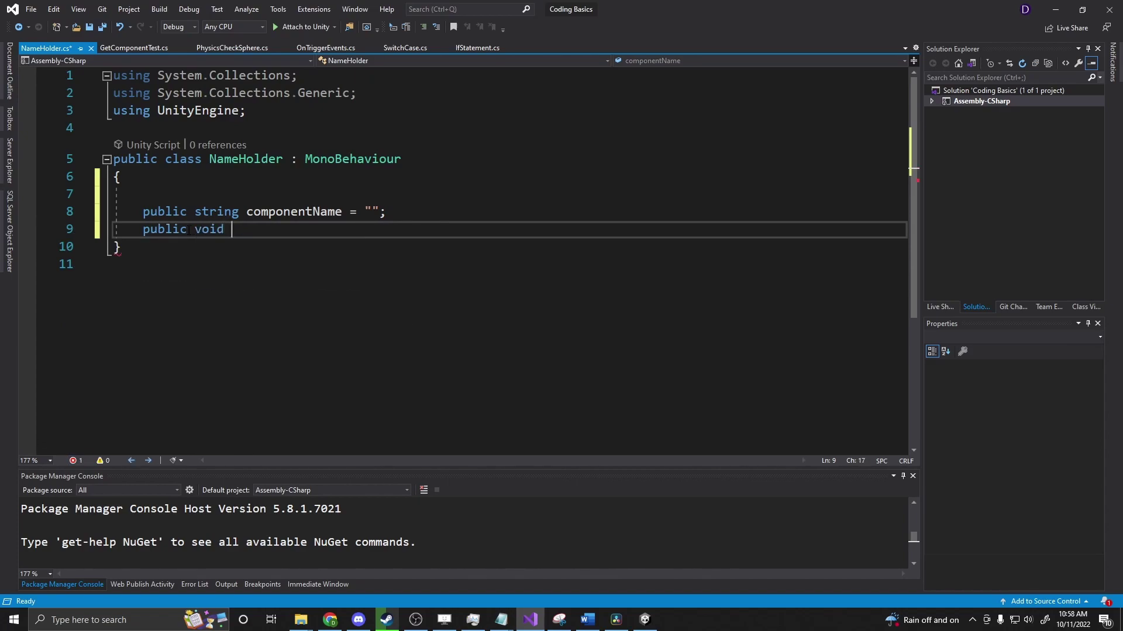
text(PrintOut)
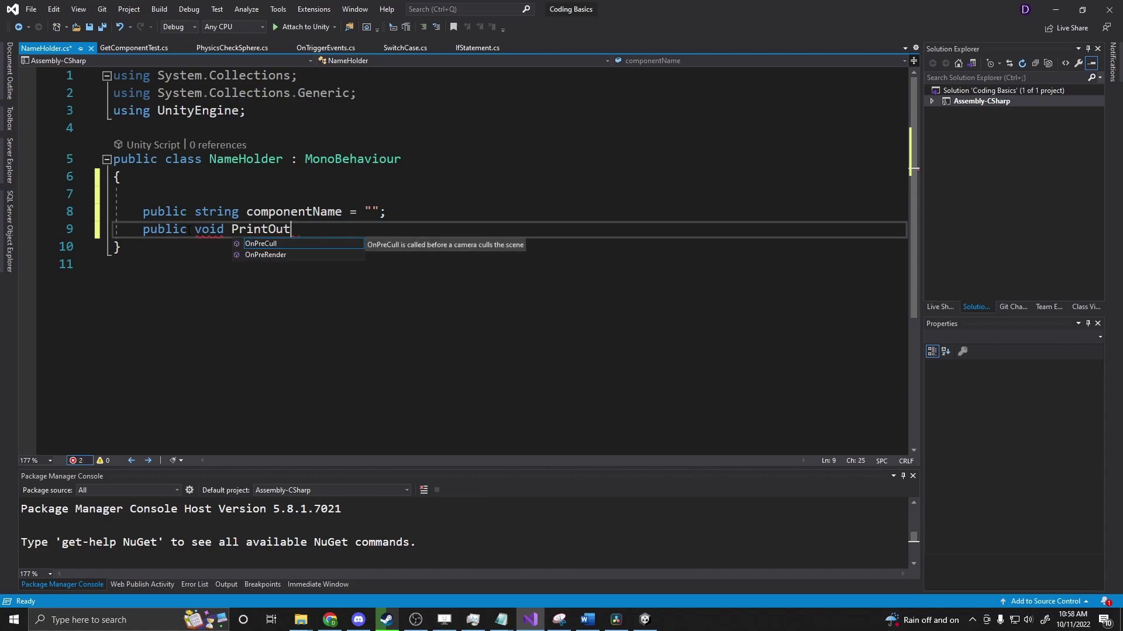
text(NameString)
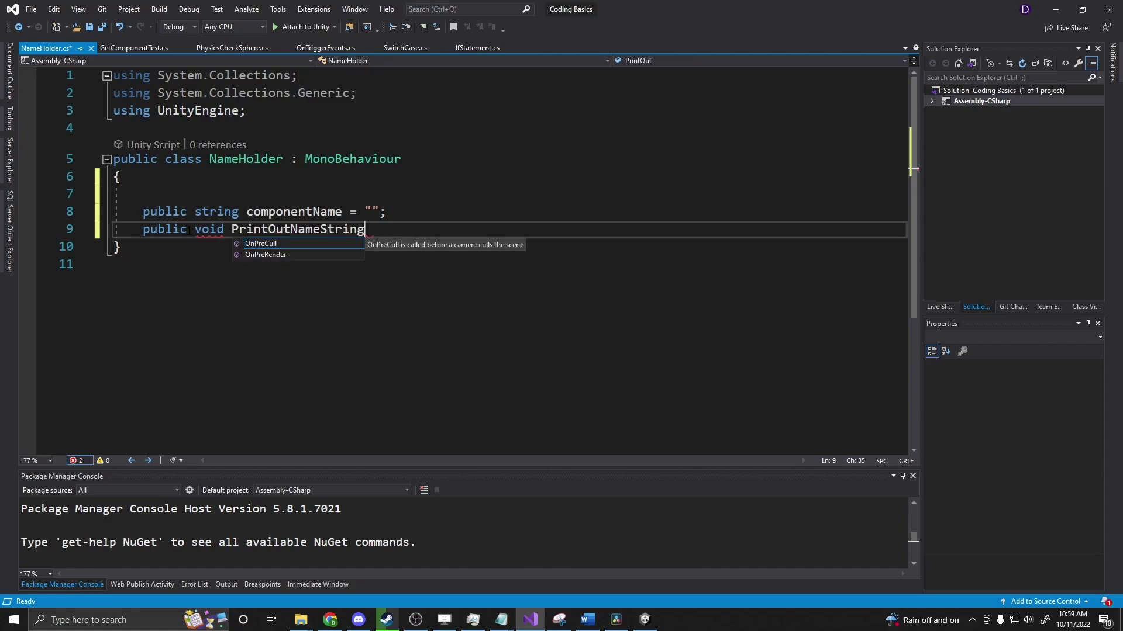
text(()
- Write PrintOutNameString() with Debug.Log("Hello my name is " + componentName) and save NameHolder
key(Return)
text({)
key(Return)
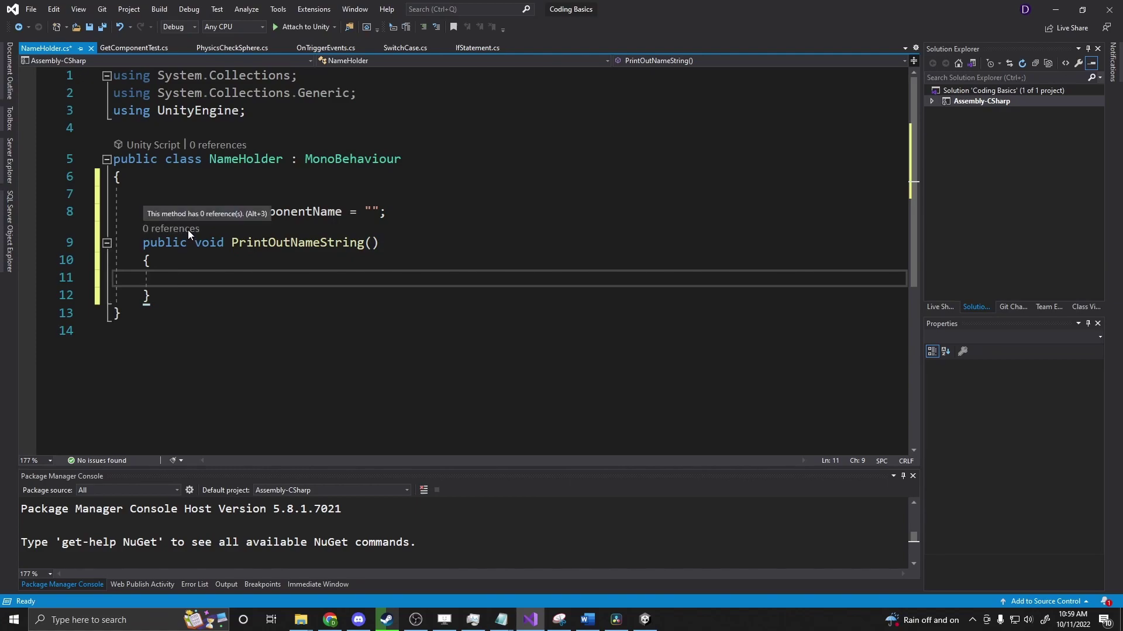
text(De)
key(Tab)
text(.l)
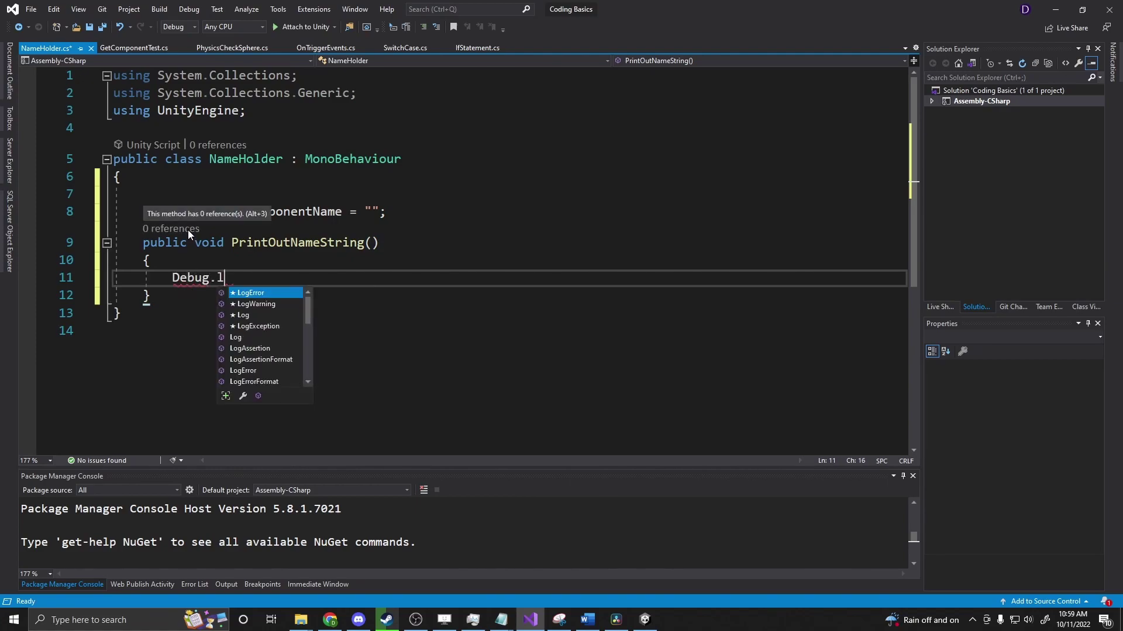
key(Tab)
text((")
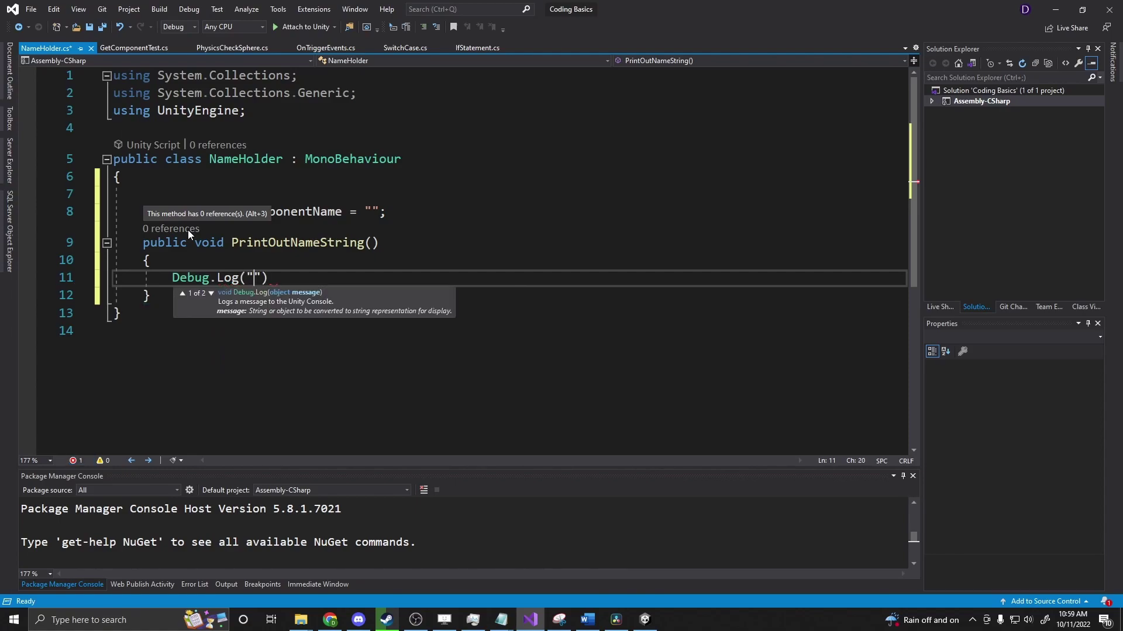
text(Hello my )
text(name is)
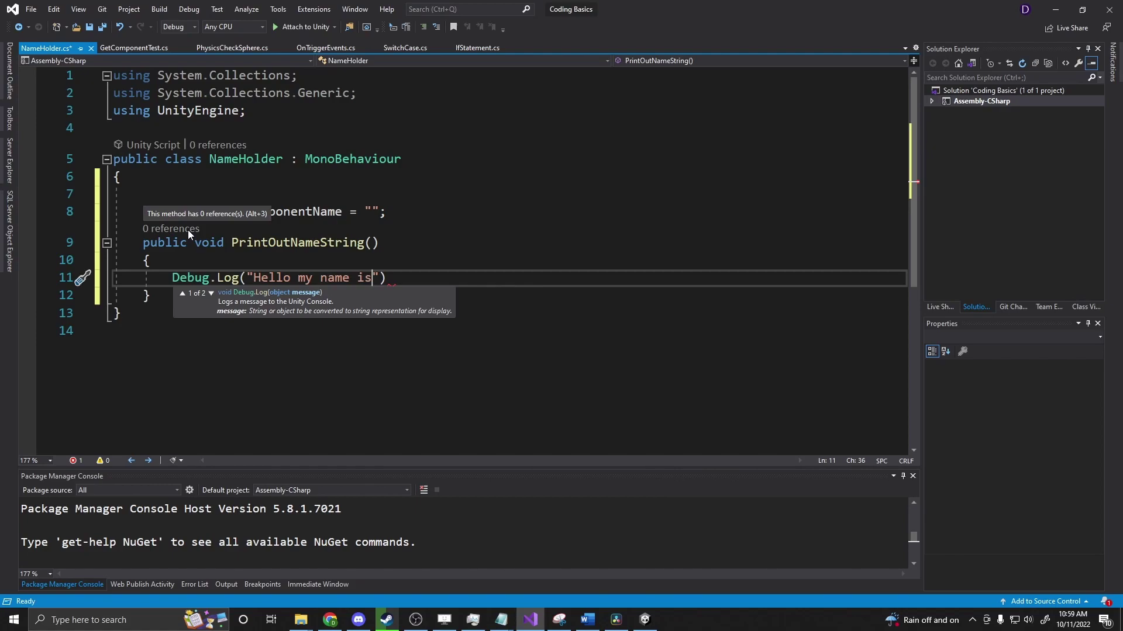
text( " + com)
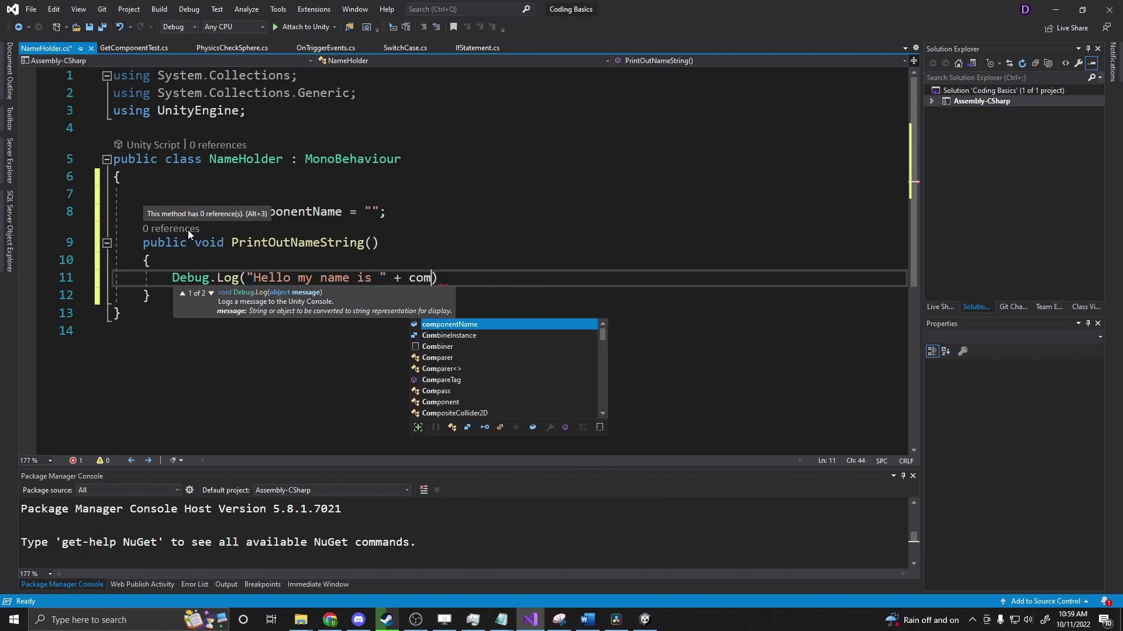
key(Tab)
text();)
click(362, 212)
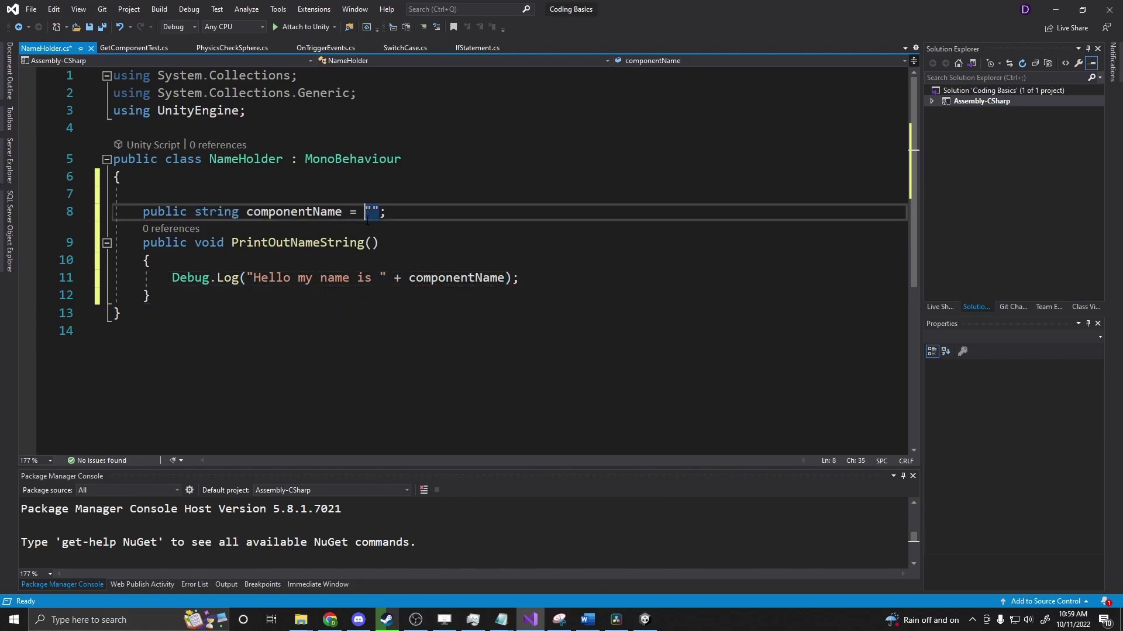
key(ctrl+s)
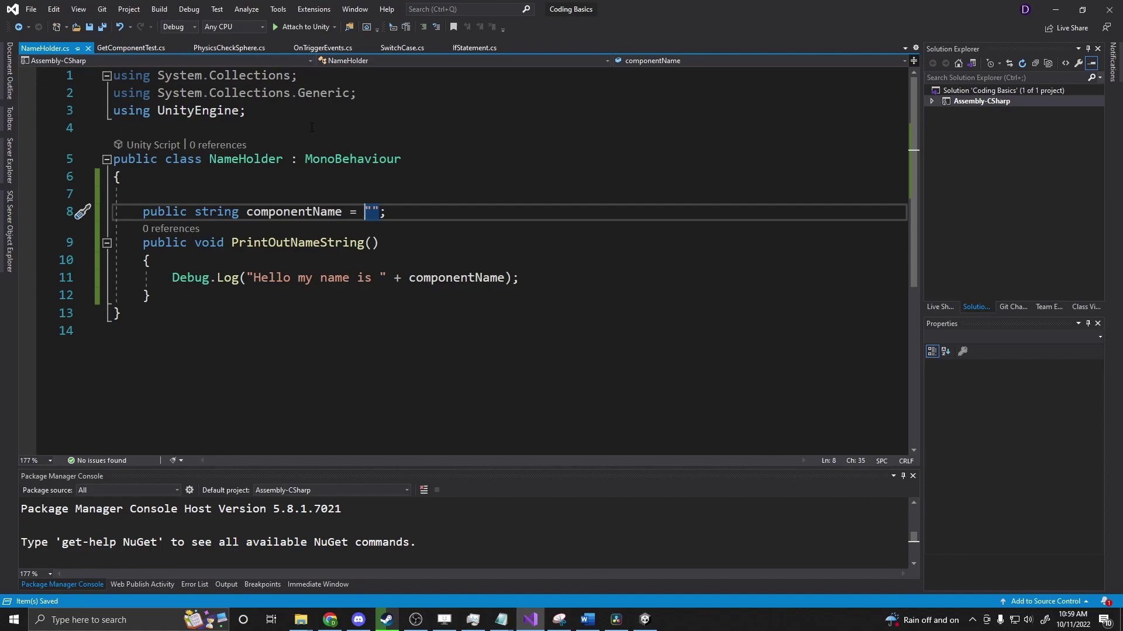
- Write GetComponent<NameHolder>() inside GetComponentTest's Start method
click(141, 48)
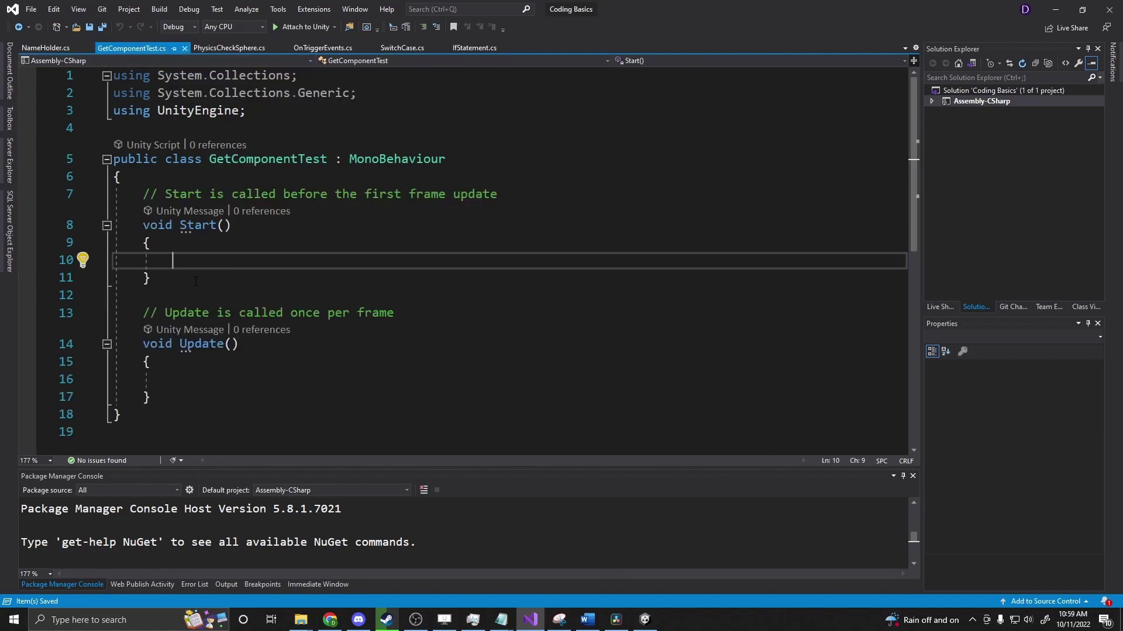
key(Up)
key(Down)
text(getc)
key(Tab)
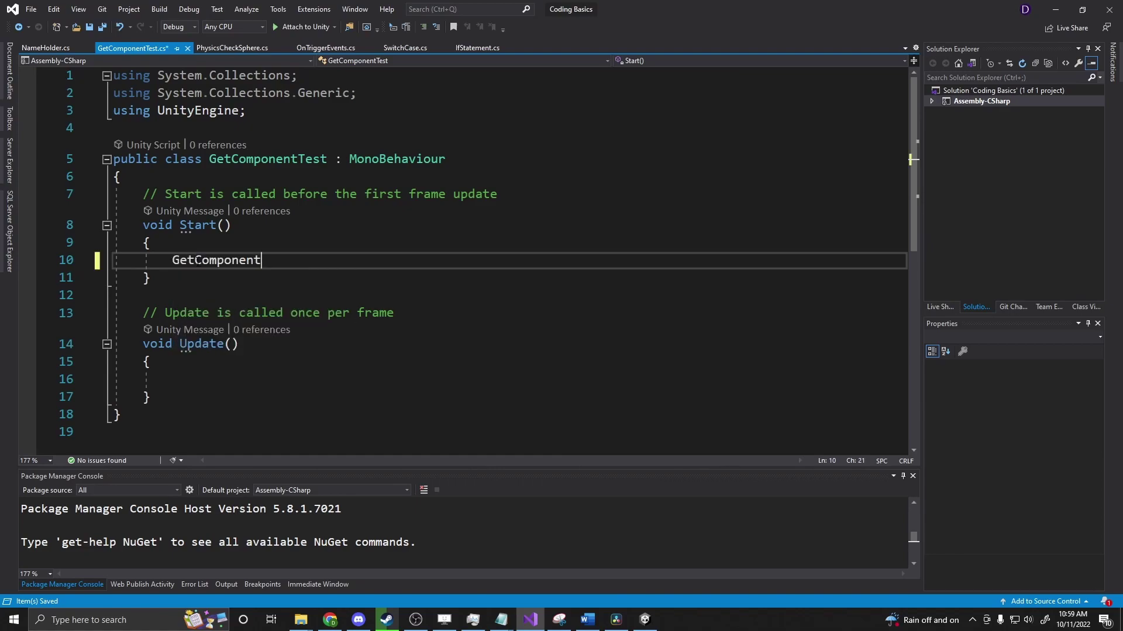
text(<Name>)
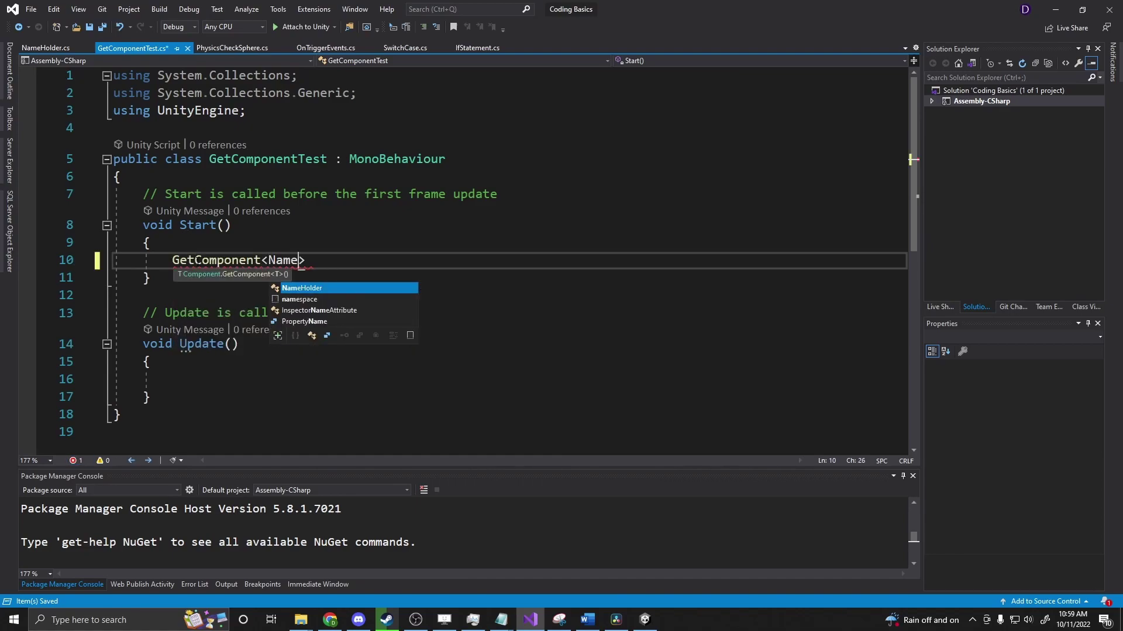
key(Tab)
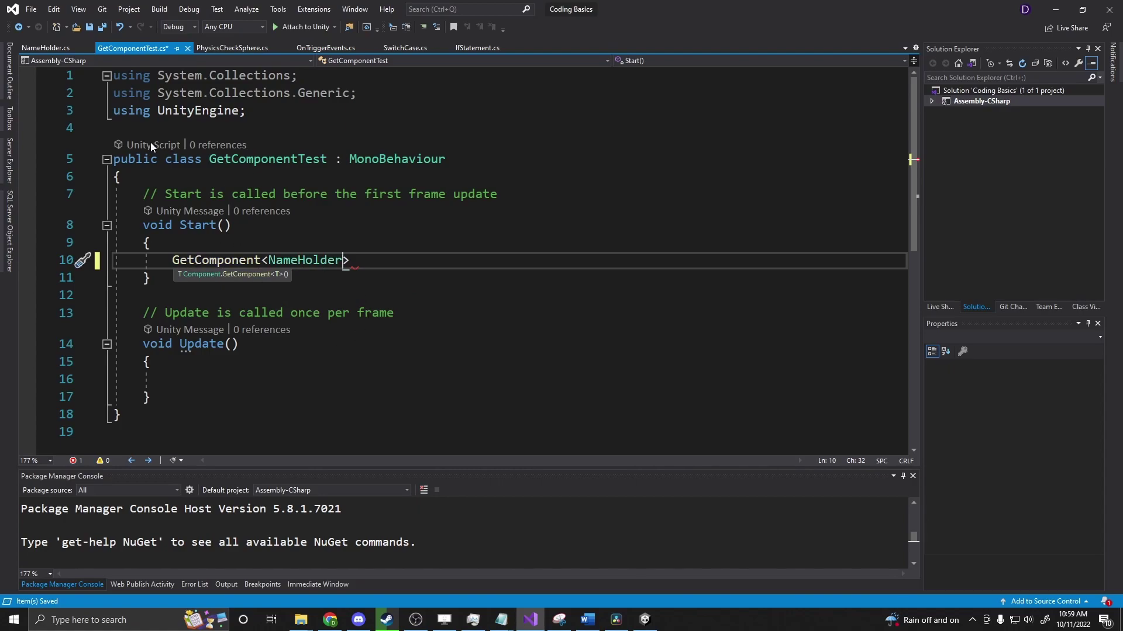
click(48, 46)
click(128, 48)
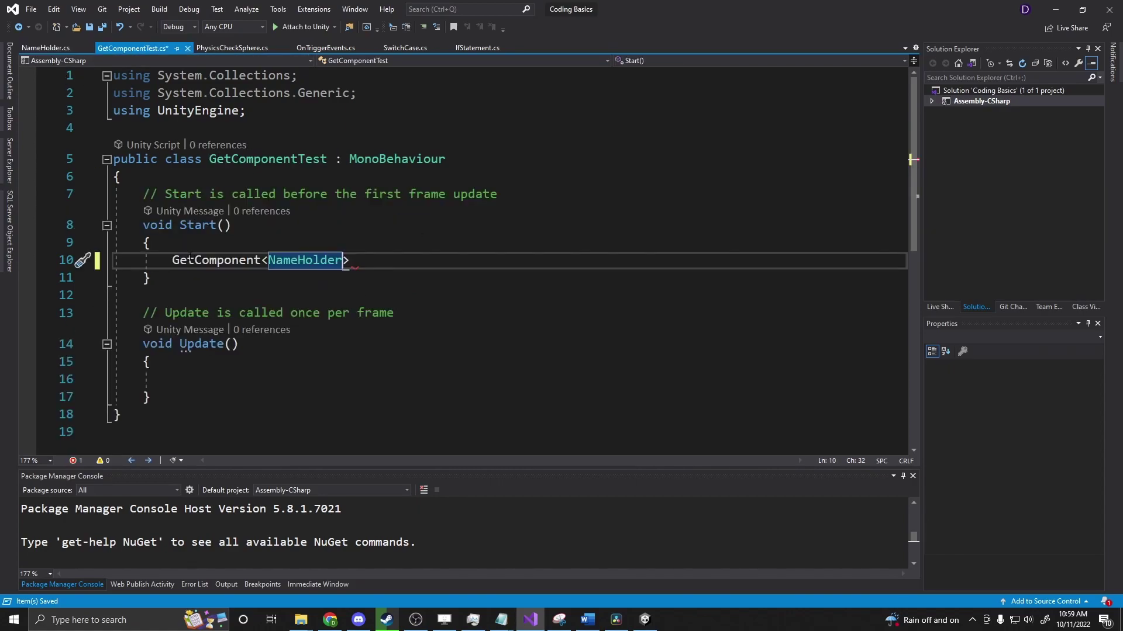
- Append .PrintOutNameString(); to the GetComponent call and save the script
click(419, 256)
text(())
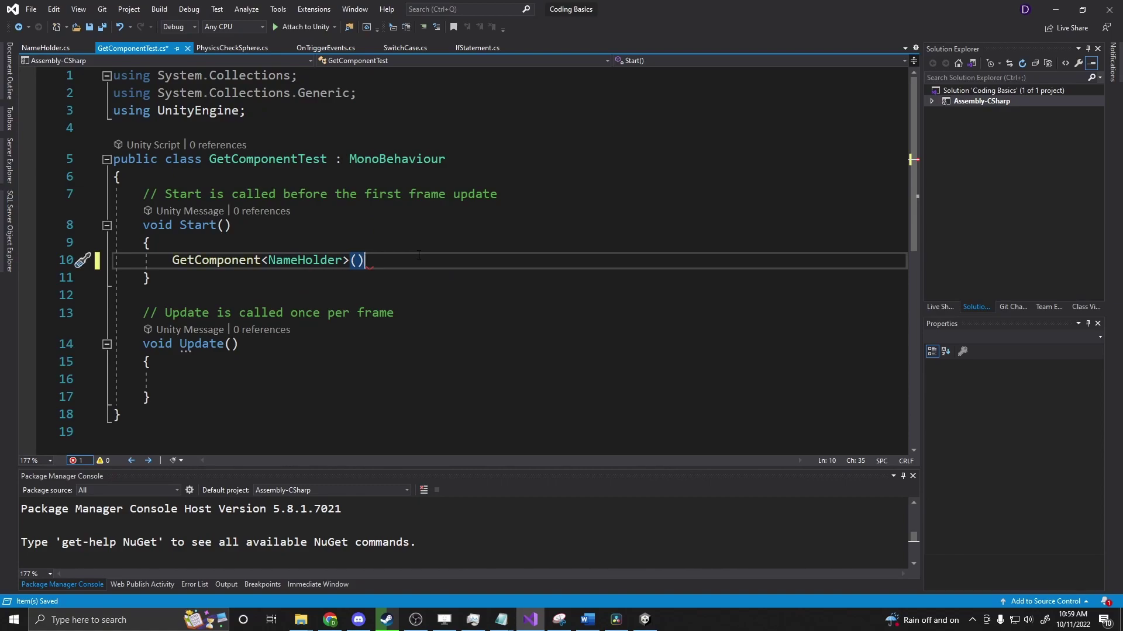
text(.)
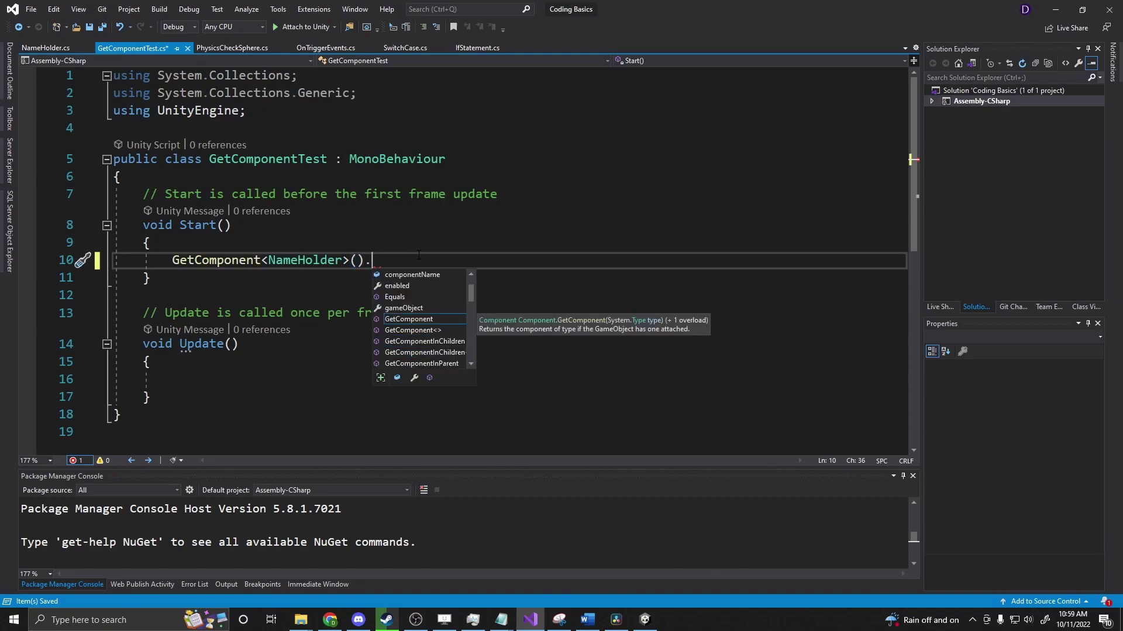
key(Up)
key(Up)
key(Up)
key(Up)
key(Up)
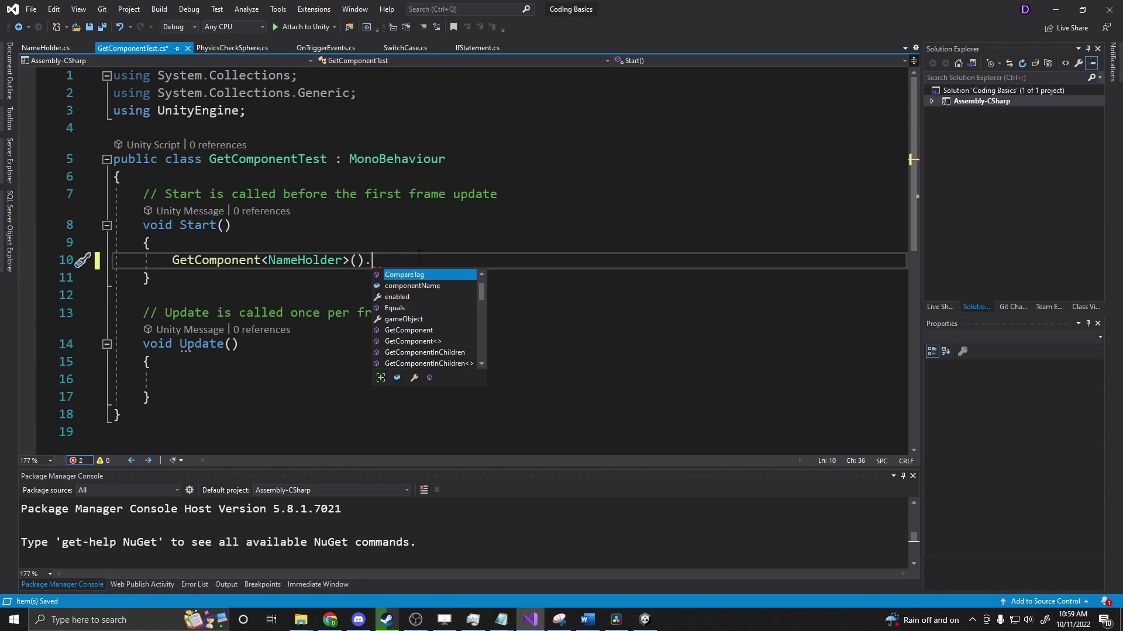
key(Down)
text(pr)
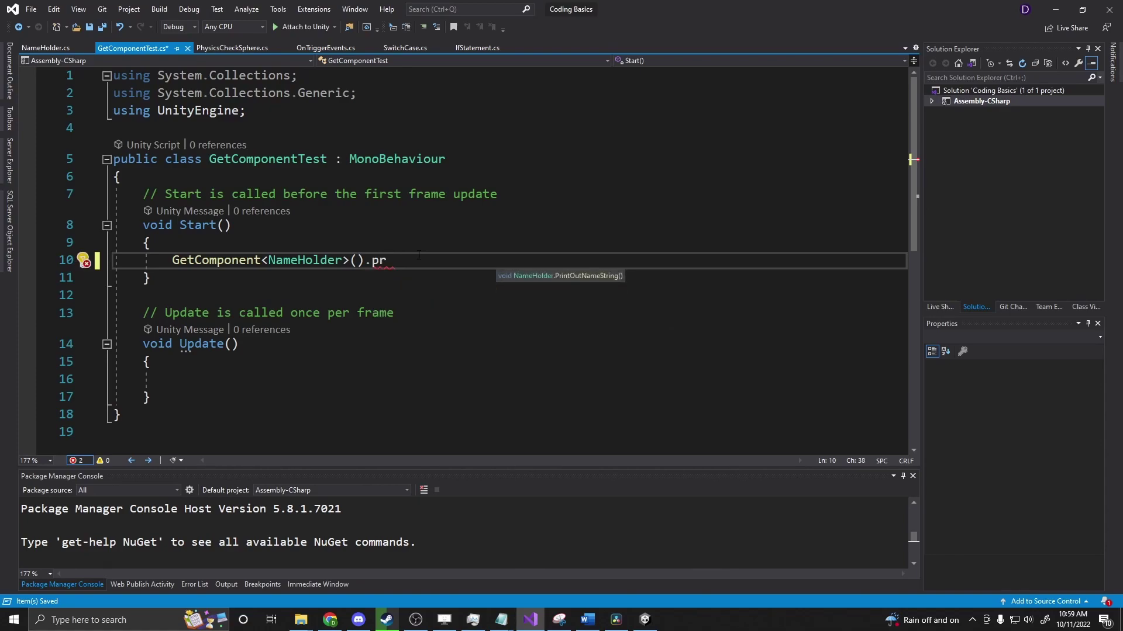
key(Tab)
text(();)
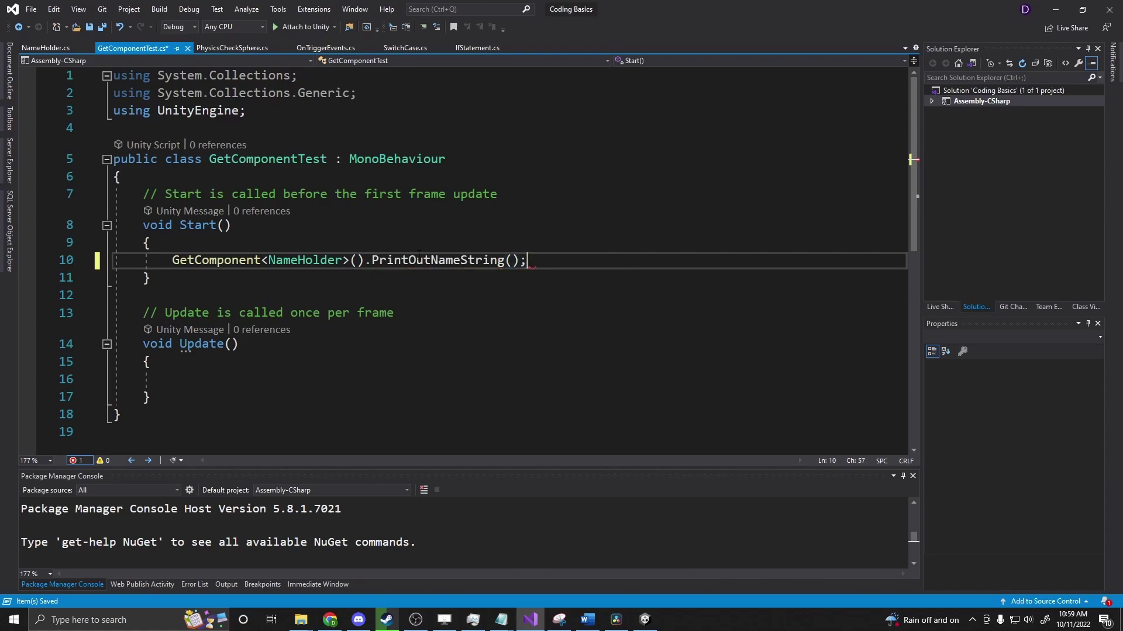
click(453, 230)
key(ctrl+s)
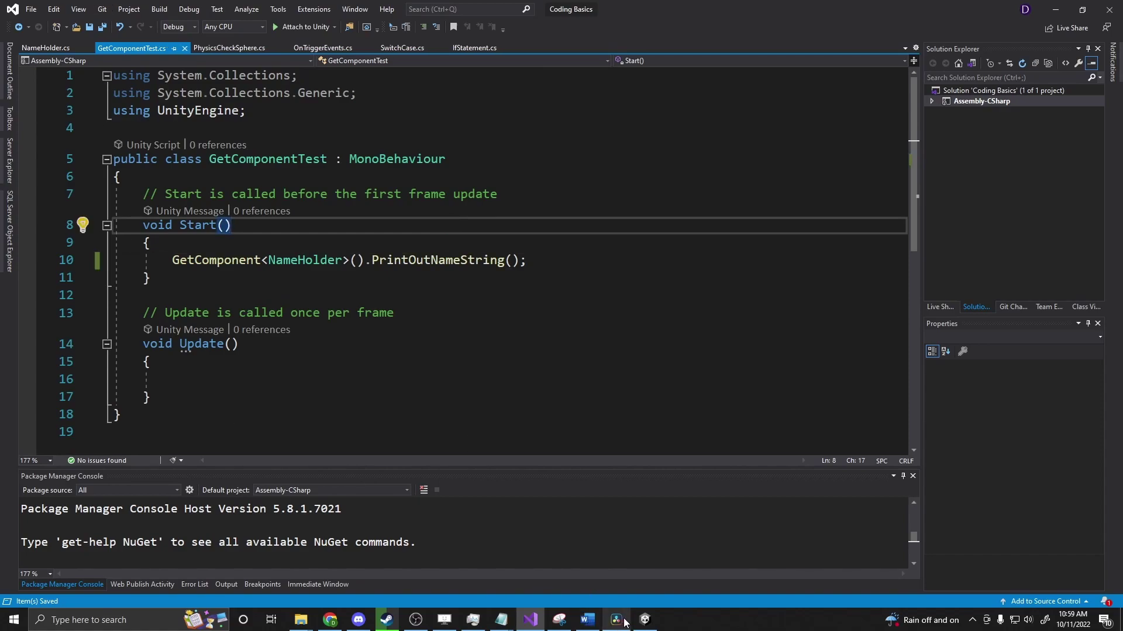
- Select Main Camera and drag NameHolder and GetComponentTest into its Inspector
mouse_move(616, 621)
click(654, 566)
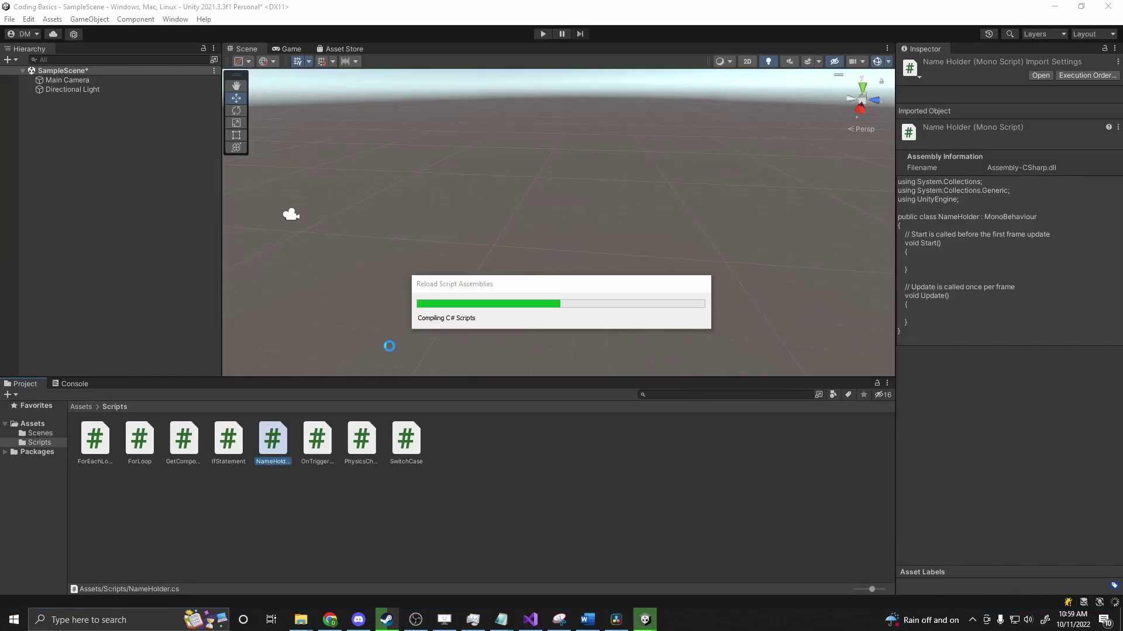
click(54, 82)
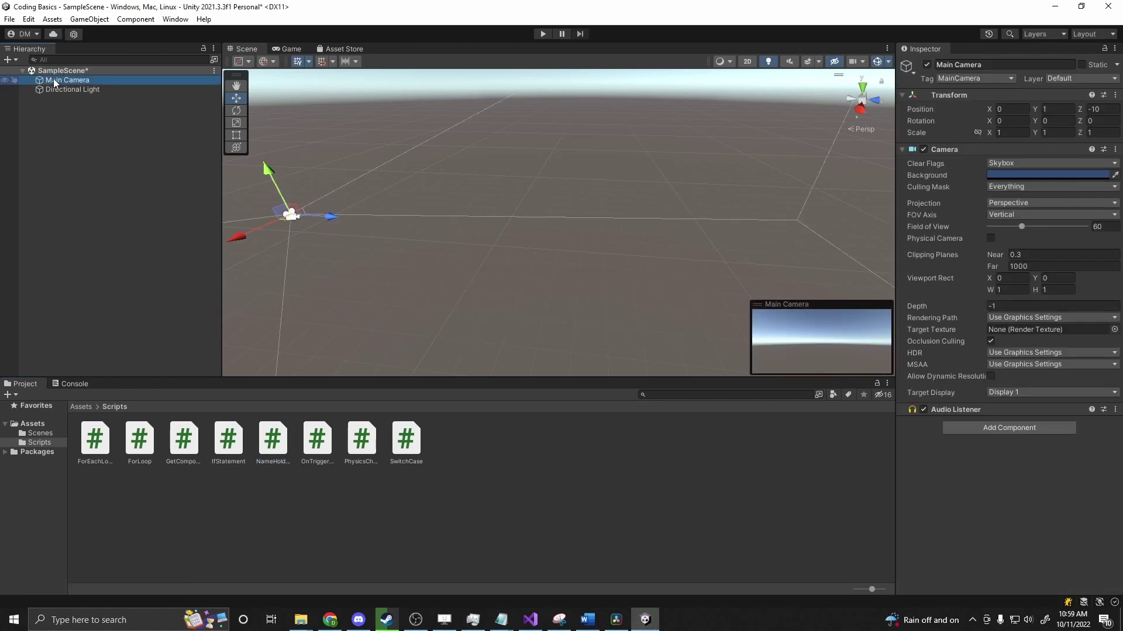
click(75, 210)
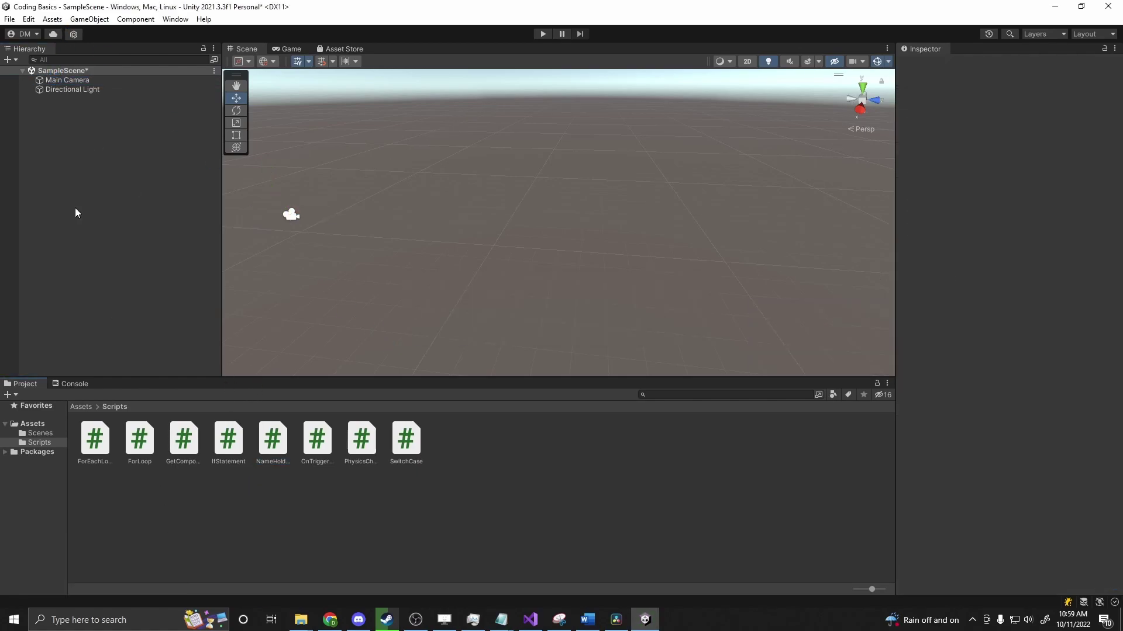
click(67, 79)
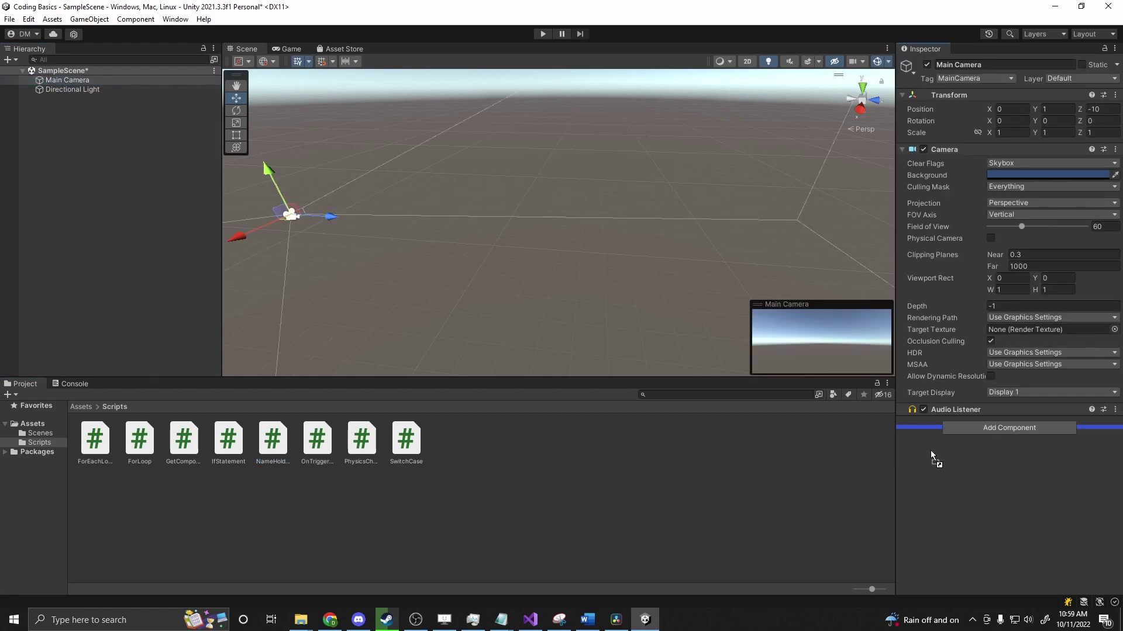
drag(279, 448, 931, 450)
drag(180, 438, 937, 490)
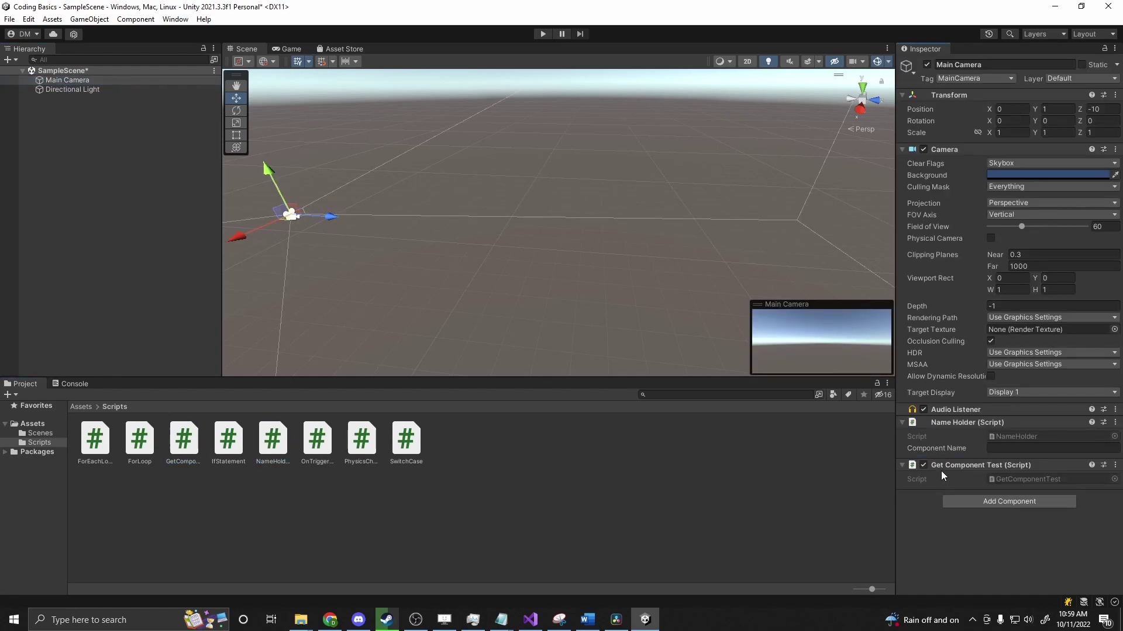
- Enter 'Bob' as Component Name, play, and confirm 'Hello my name is Bob' in the Console
click(542, 34)
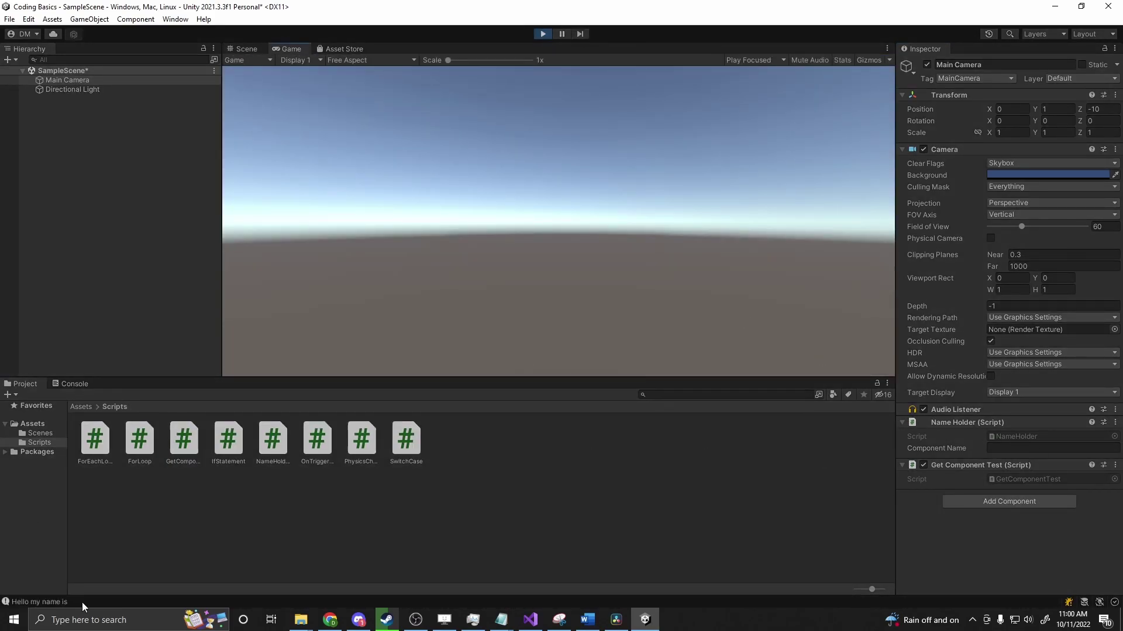
click(543, 33)
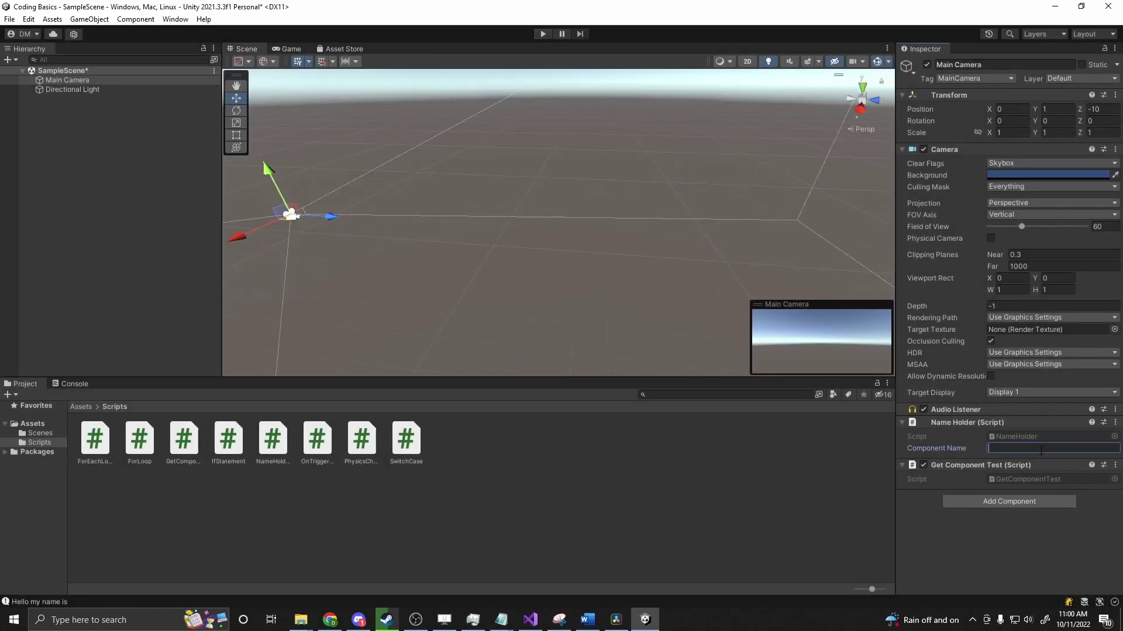
text(Bob)
click(542, 34)
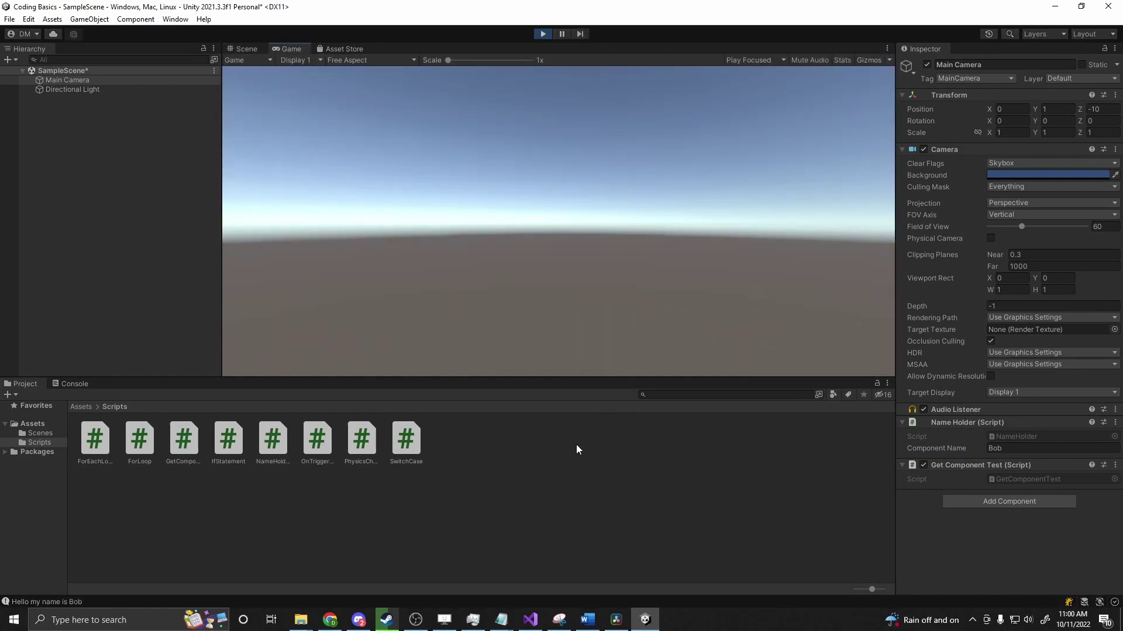
click(72, 383)
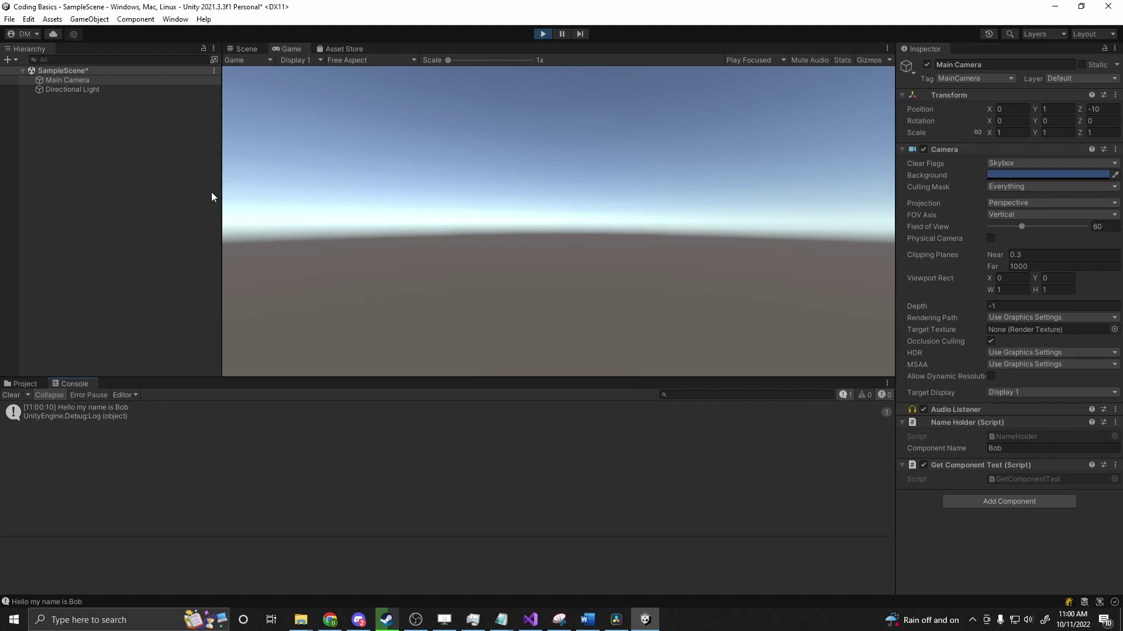
click(548, 33)
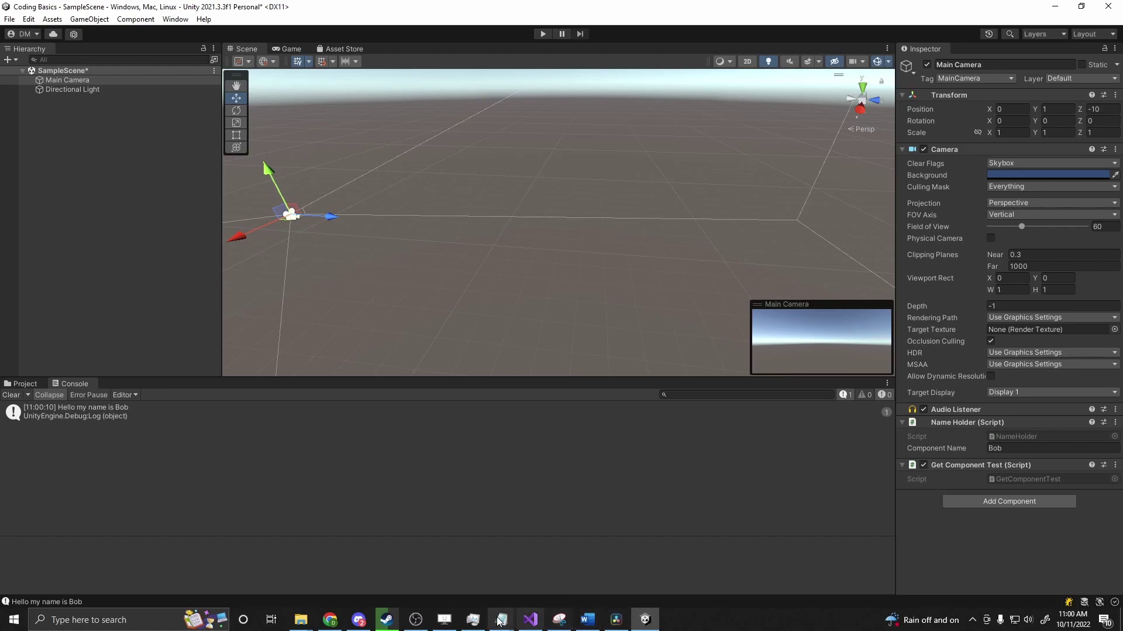
- Add a new Debug.Log line below the GetComponent call in Start
click(530, 620)
click(616, 262)
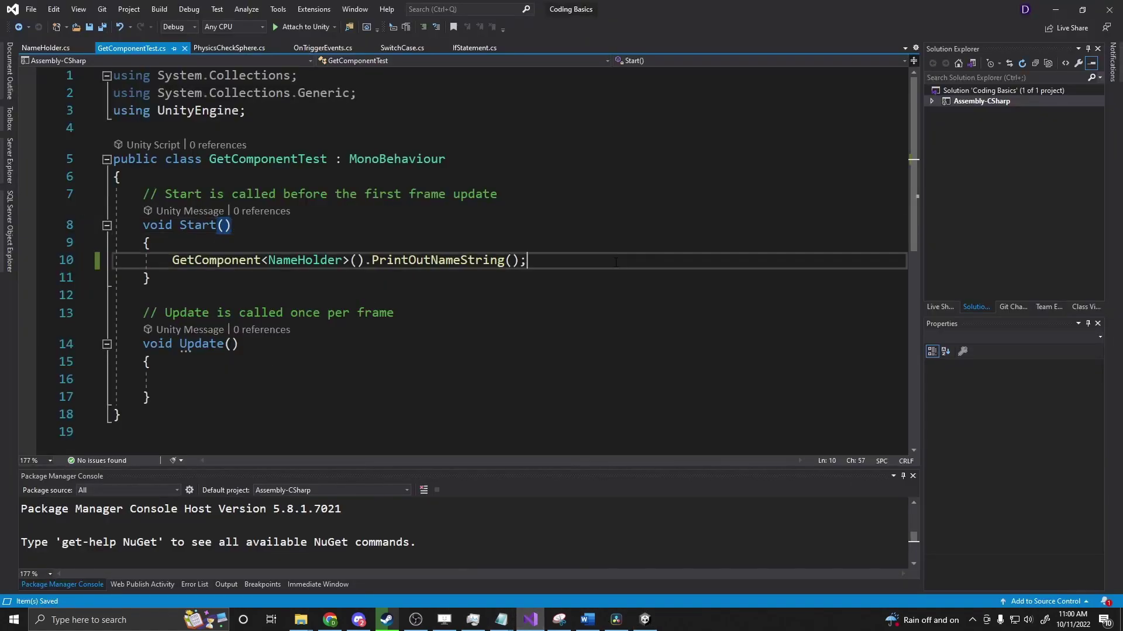
key(Return)
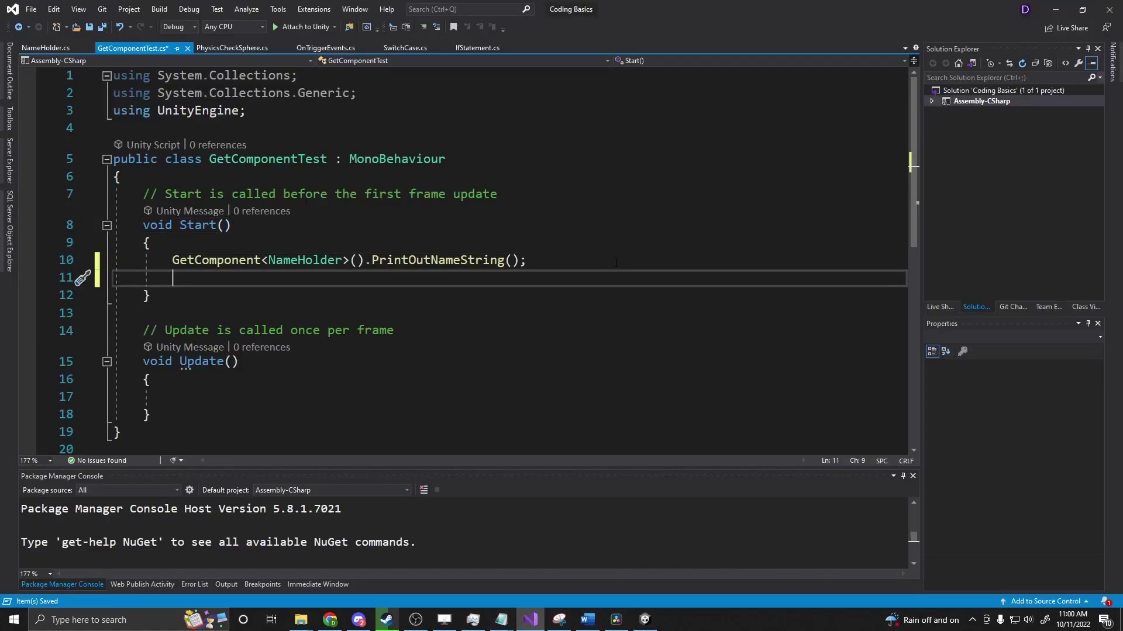
text(Debug)
key(BackSpace)
text(.l)
key(Tab)
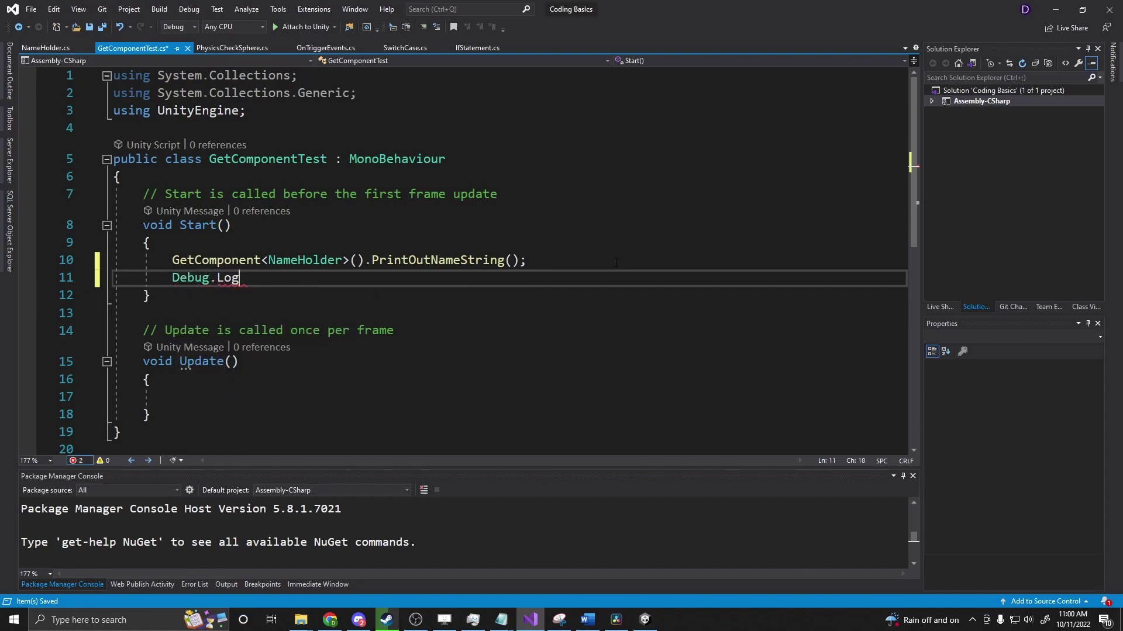
text((")
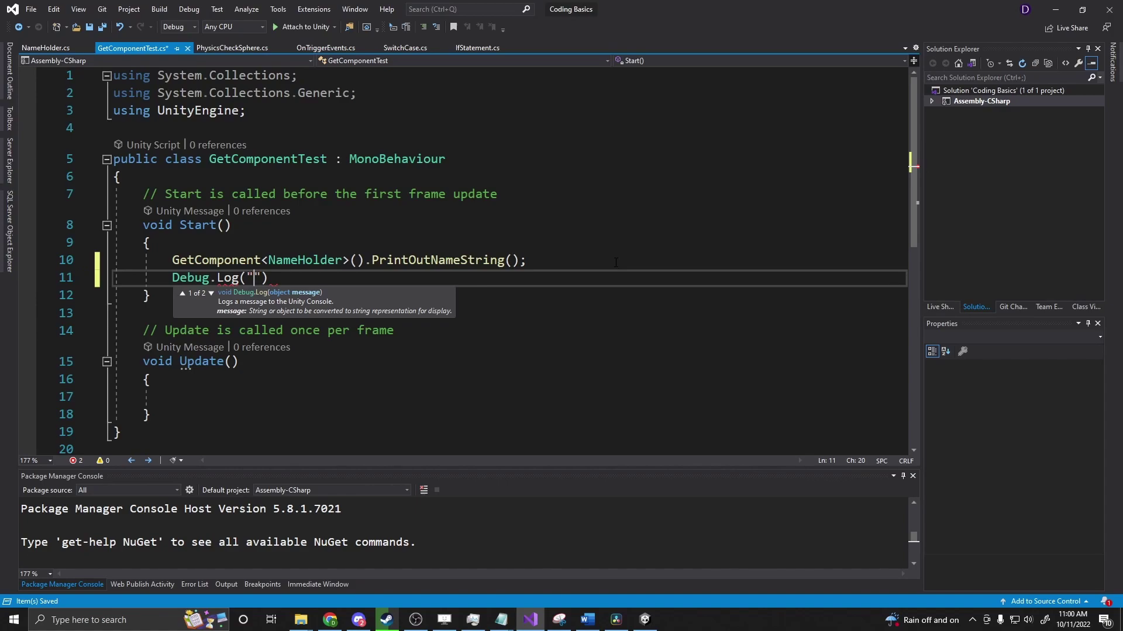
- Store the component in a variable: NameHolder n = GetComponent<NameHolder>();
key(Up)
key(Home)
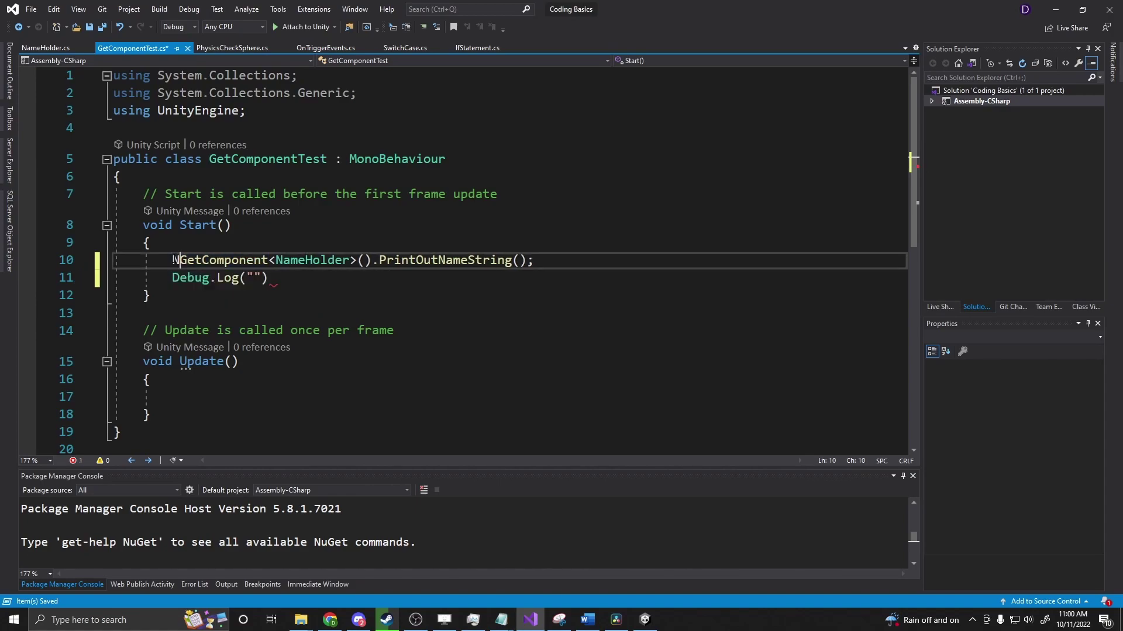
text(Nameho)
key(BackSpace)
key(BackSpace)
text(Ho)
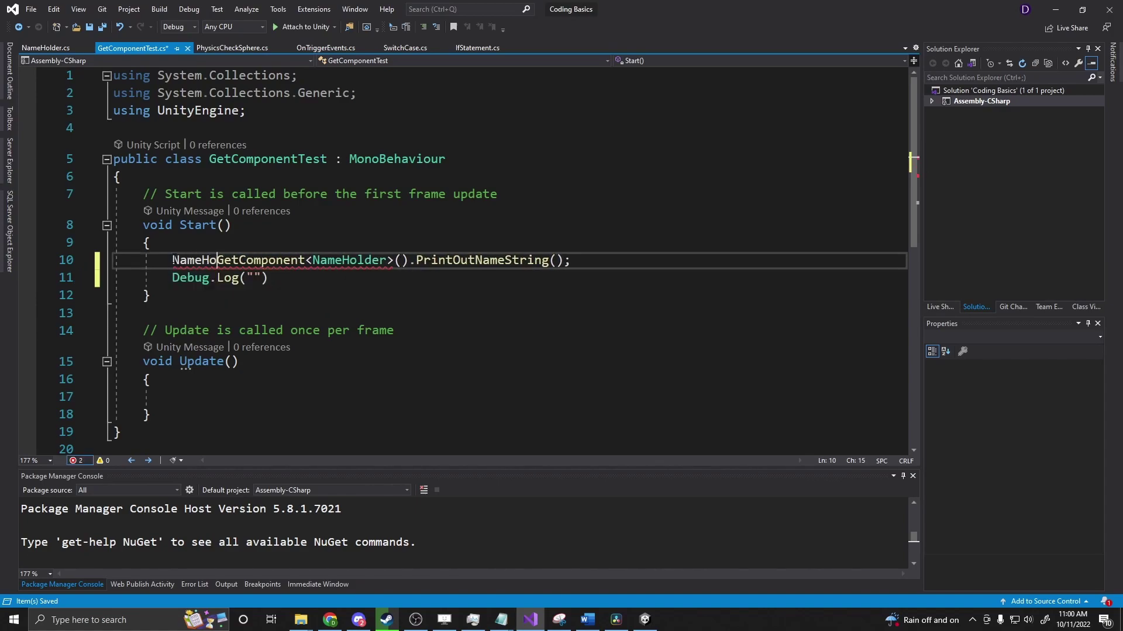
text(de)
key(BackSpace)
key(BackSpace)
text(lder)
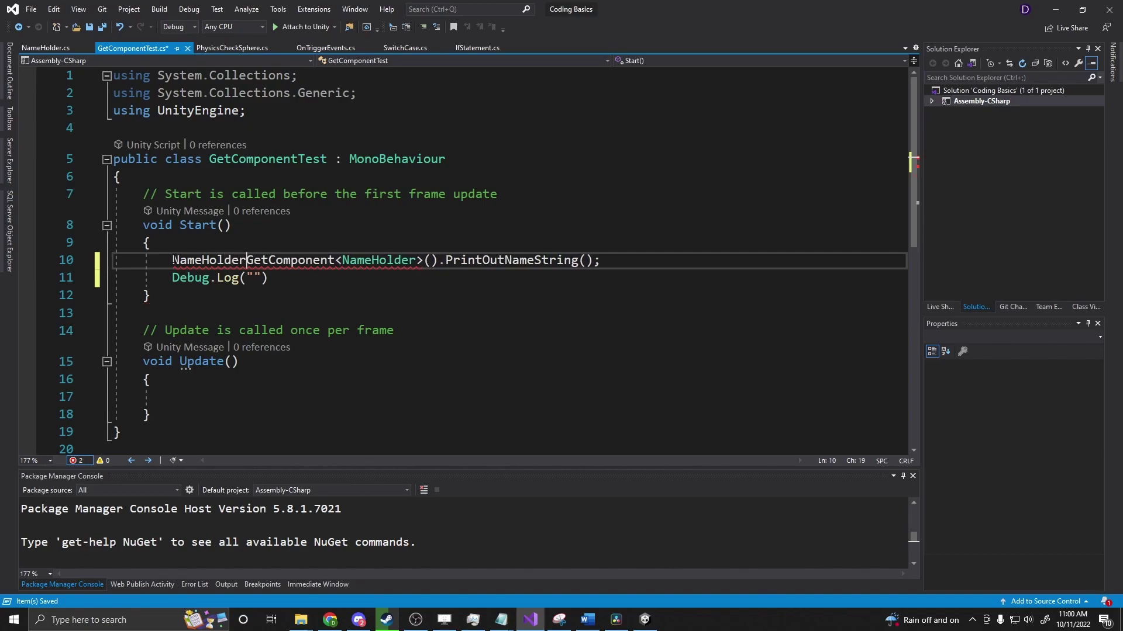
text( n =)
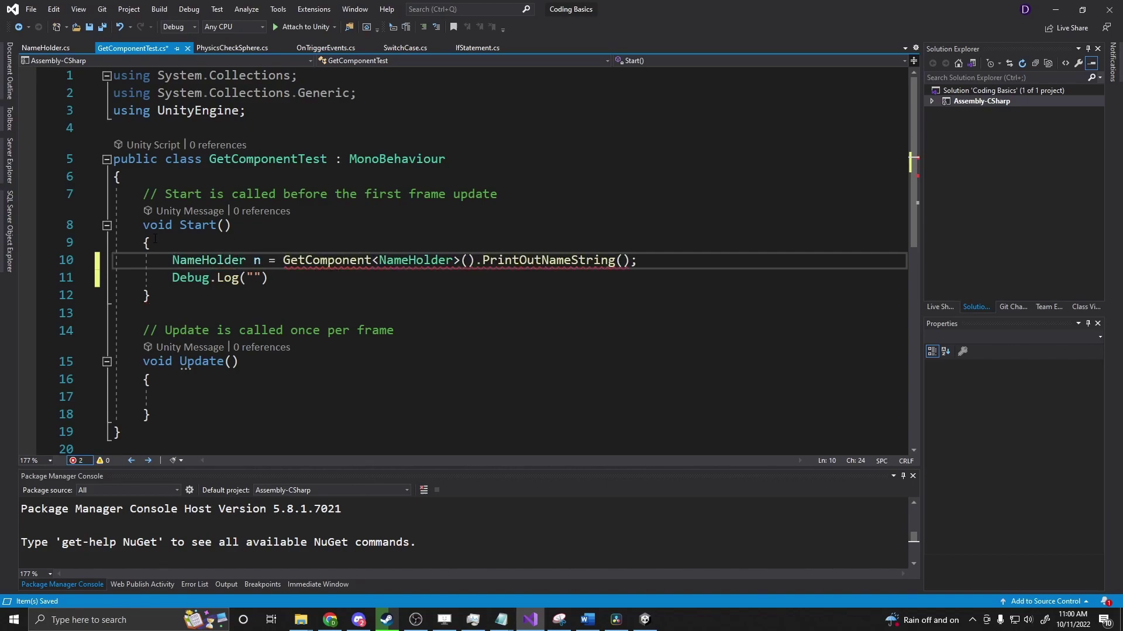
- Make the log message "Print out: " + n.componentName
click(247, 277)
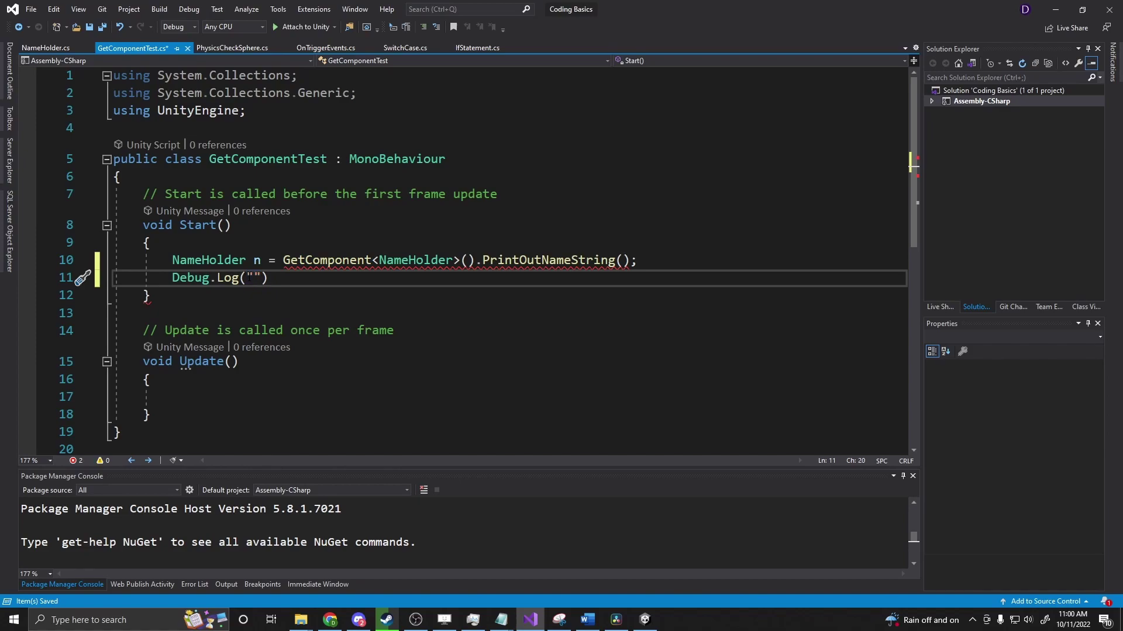
text(Print out: )
text(" + n.)
text(com)
key(Tab)
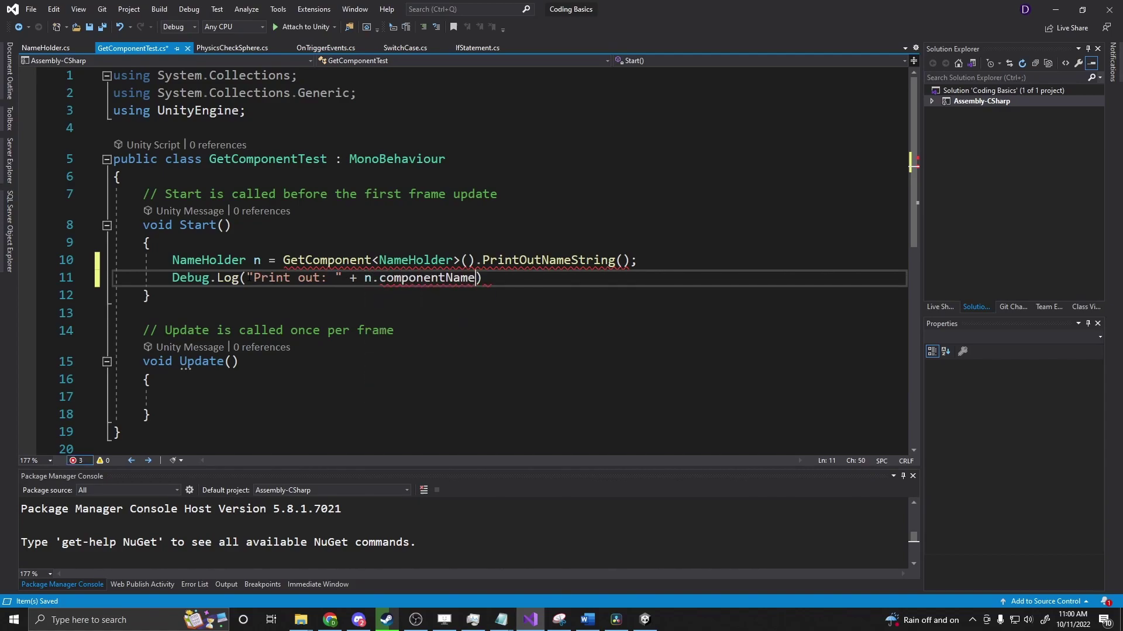
key(Right)
text(;)
click(342, 330)
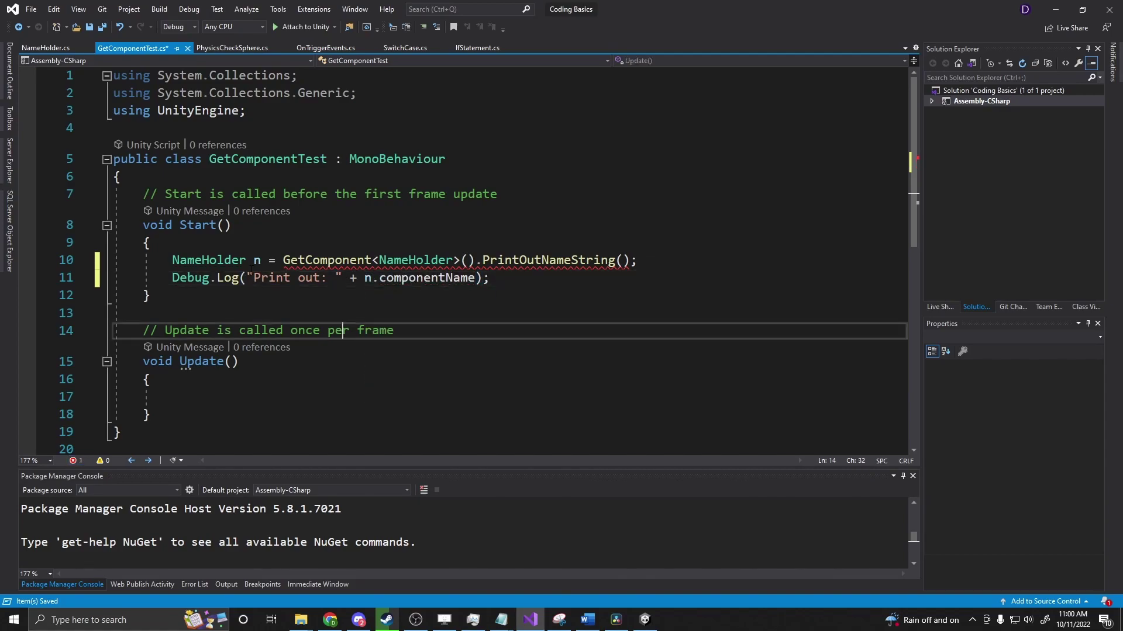
mouse_move(549, 260)
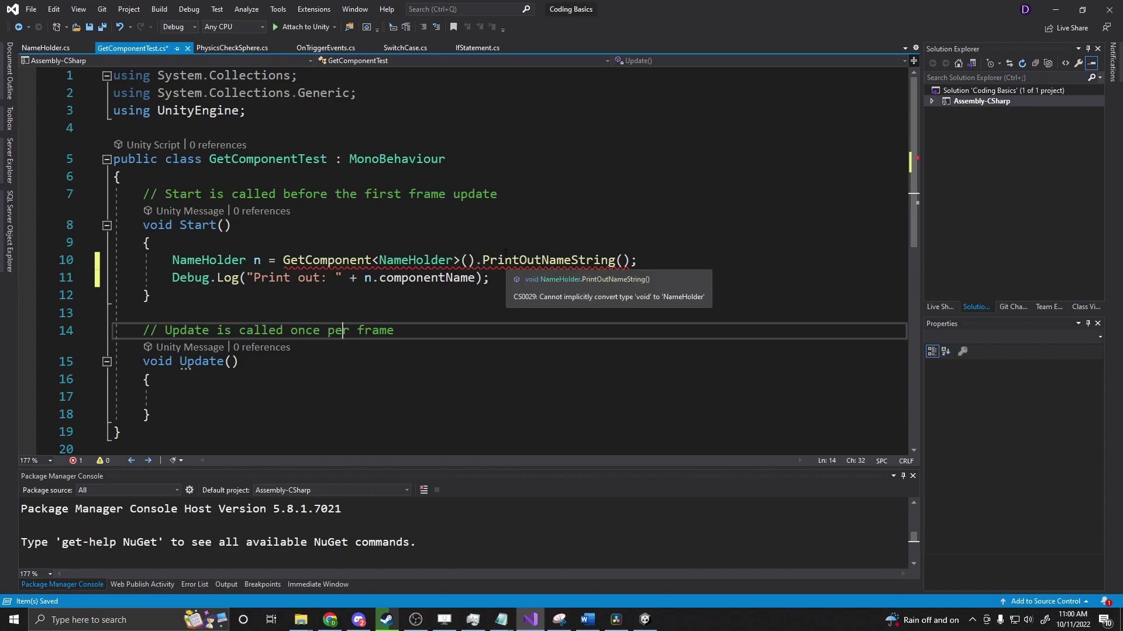
- Move the call to its own line as n.PrintOutNameString(); and save GetComponentTest
drag(476, 261, 628, 261)
key(BackSpace)
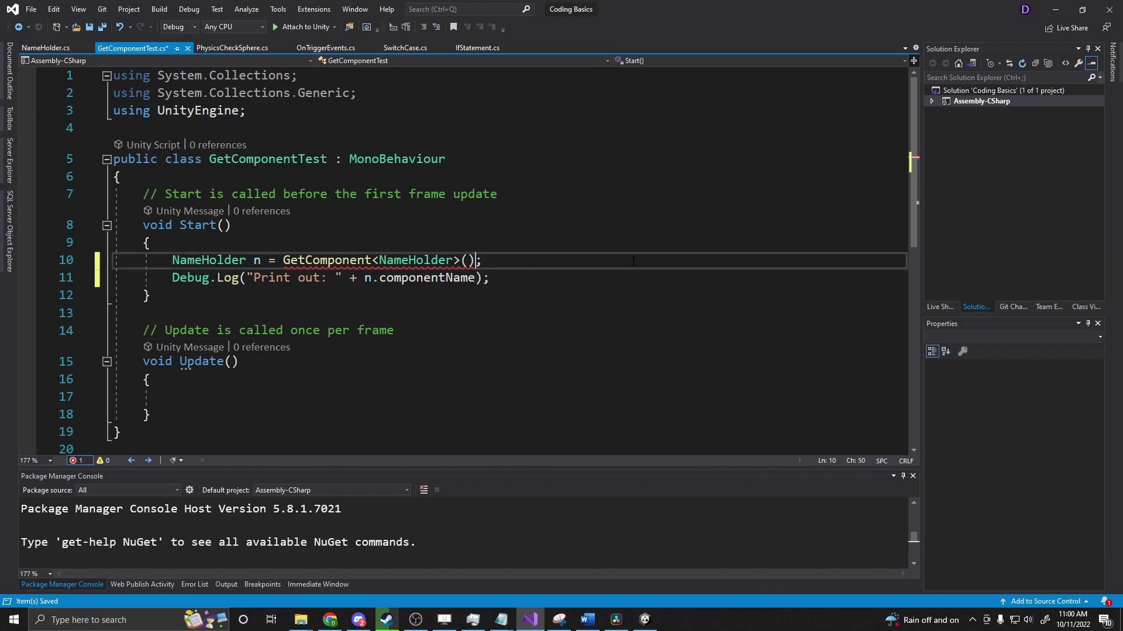
key(End)
key(Return)
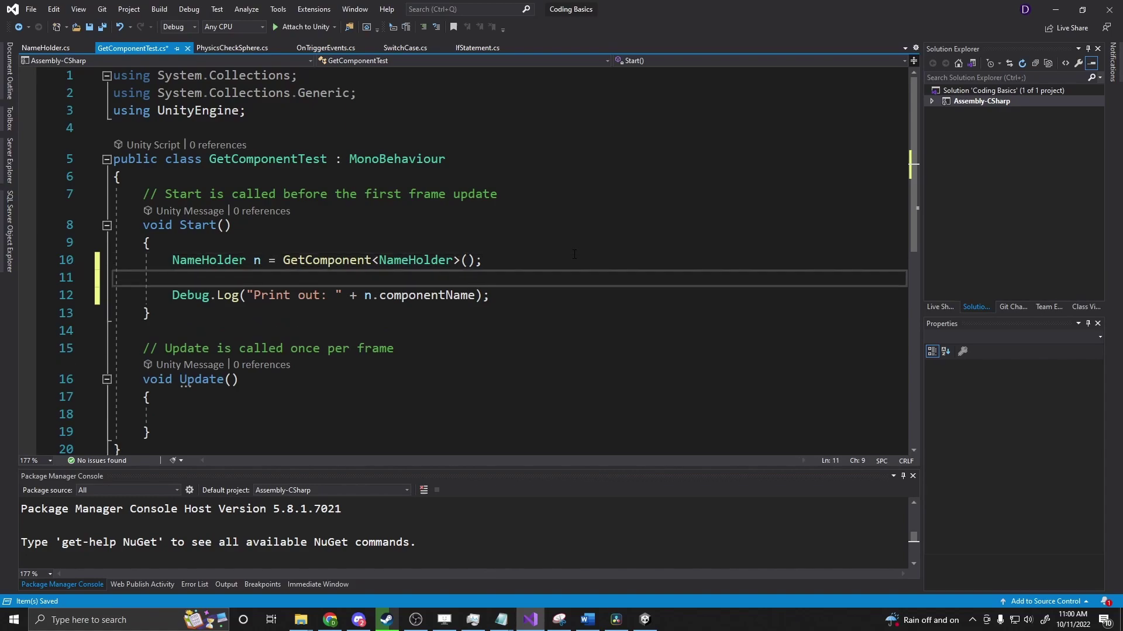
text(n.)
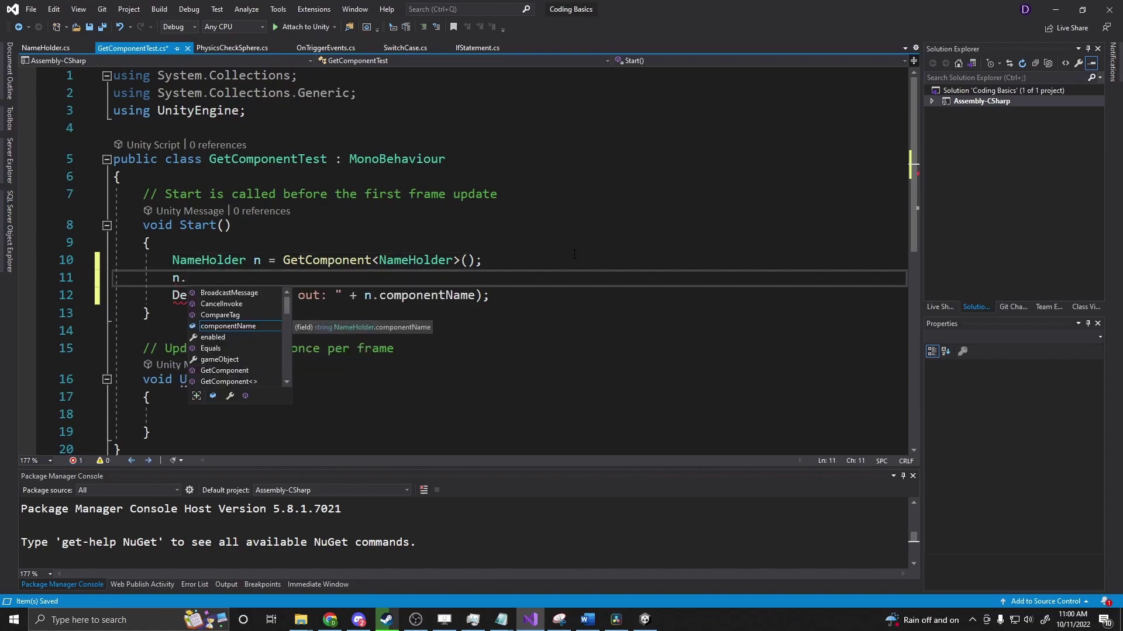
text(p)
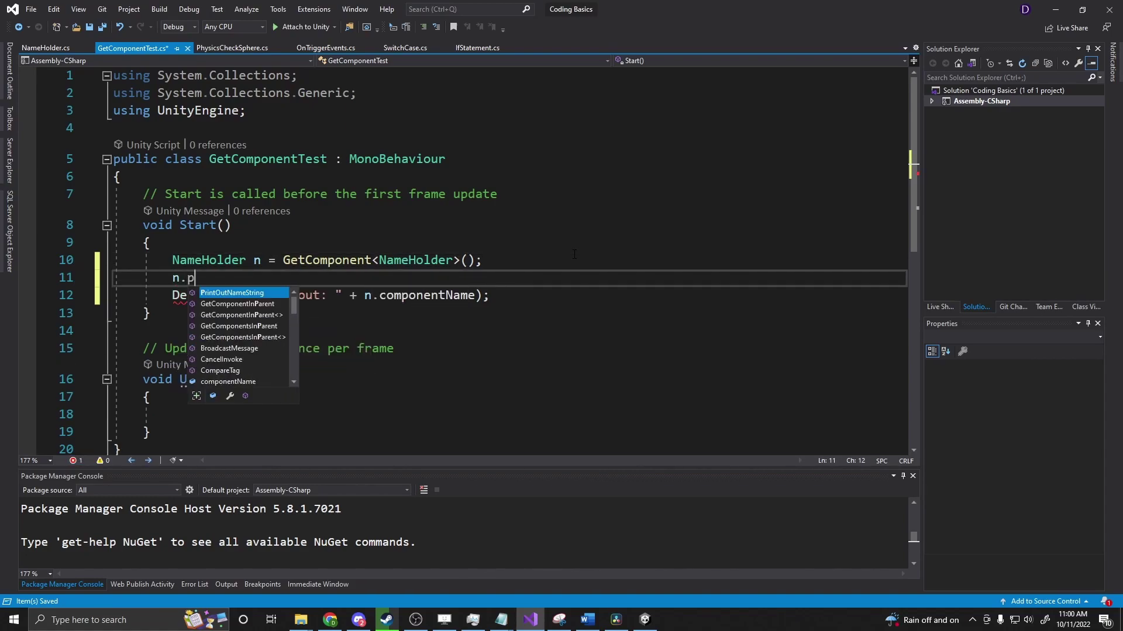
text(r)
key(Tab)
text(();)
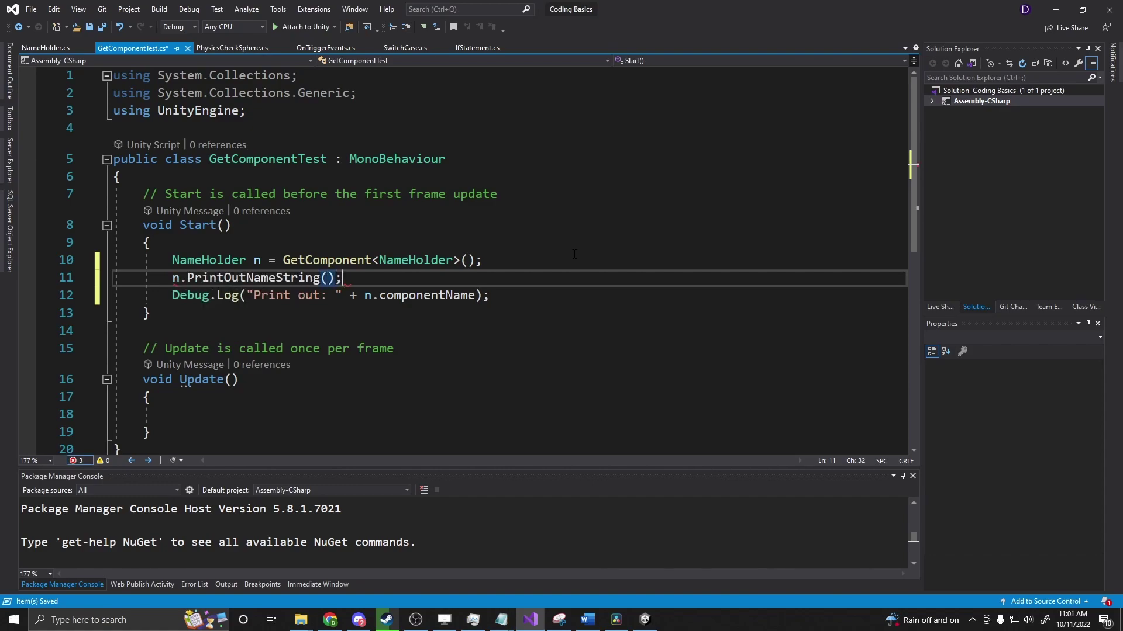
key(ctrl+s)
key(Up)
key(Up)
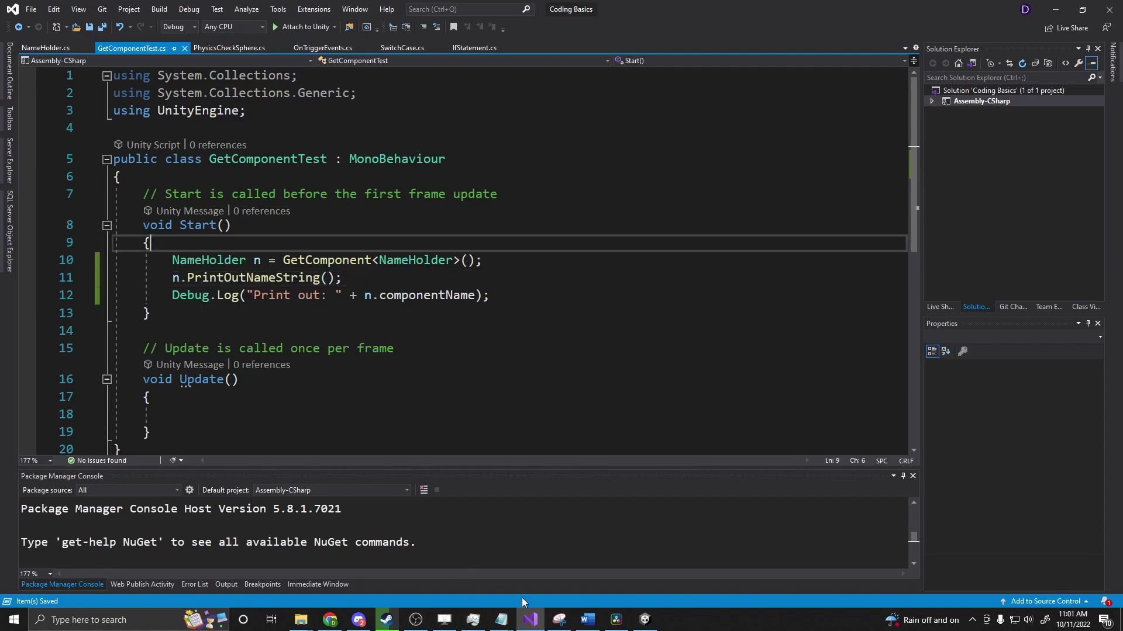
- Play the scene to check both Bob log lines, then return to Visual Studio
click(645, 619)
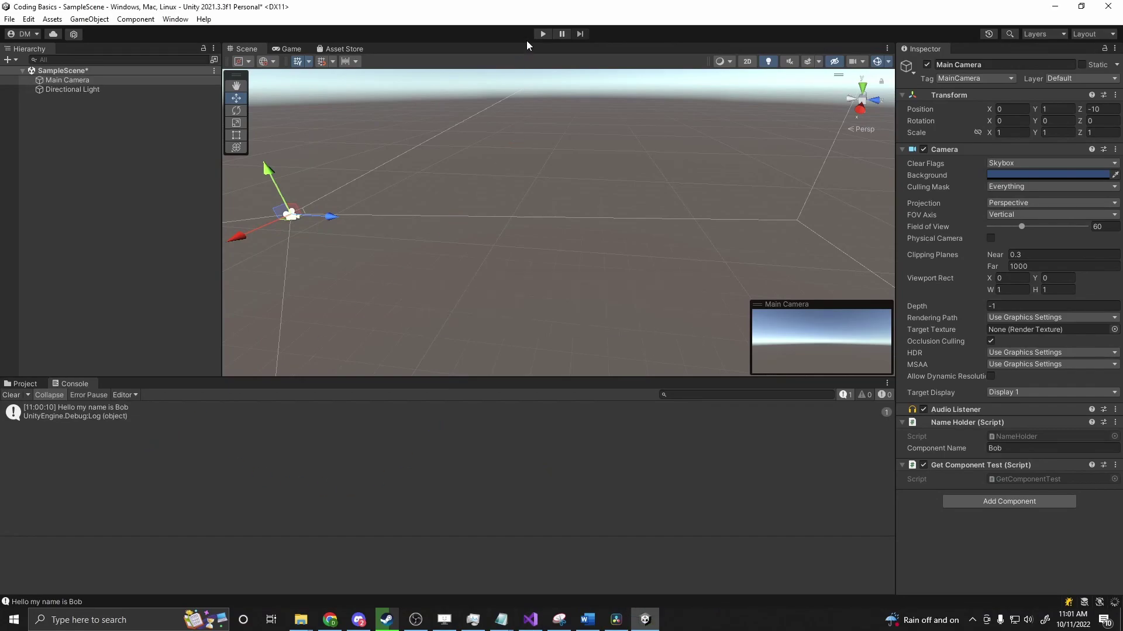
click(541, 33)
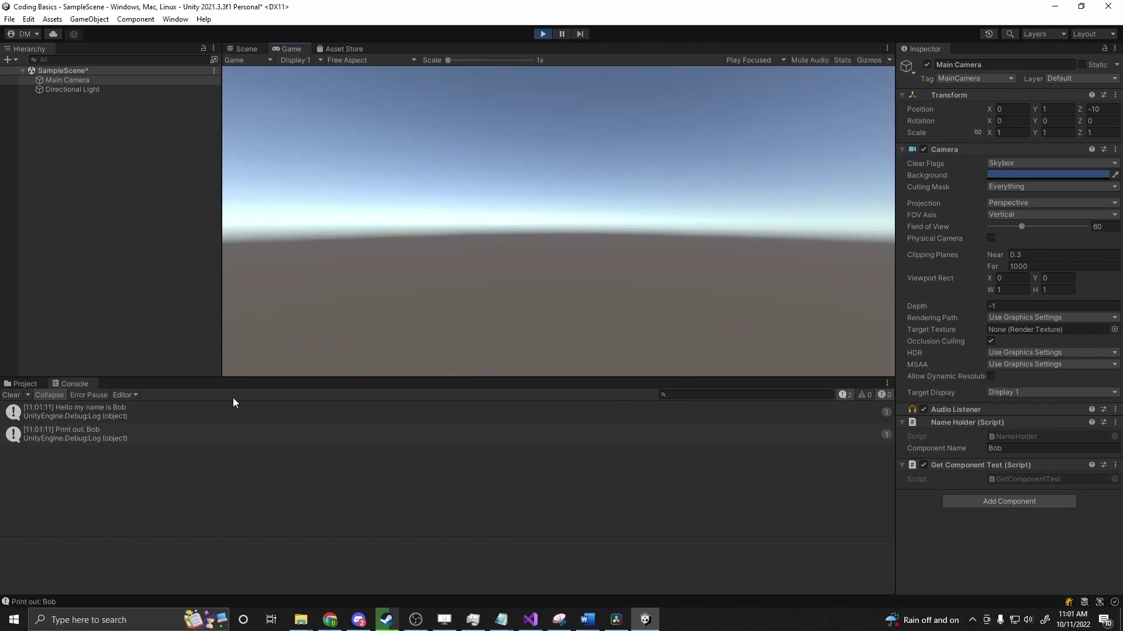
click(530, 619)
- Highlight the GetComponent<NameHolder>() and PrintOutNameString calls in GetComponentTest for review
click(208, 278)
click(228, 295)
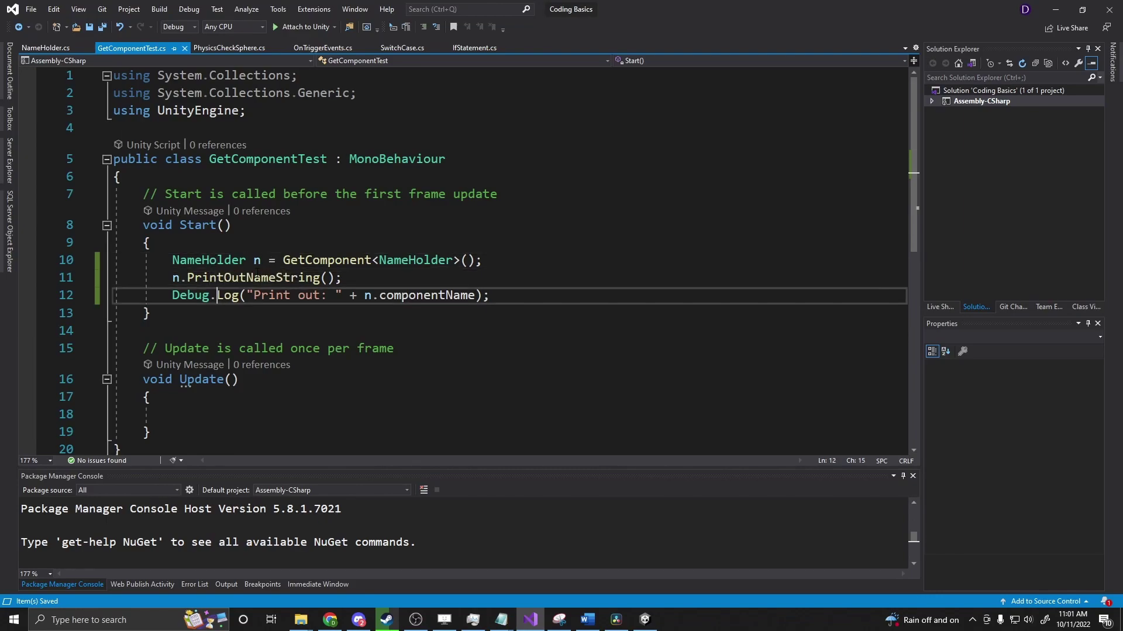
drag(282, 260, 467, 260)
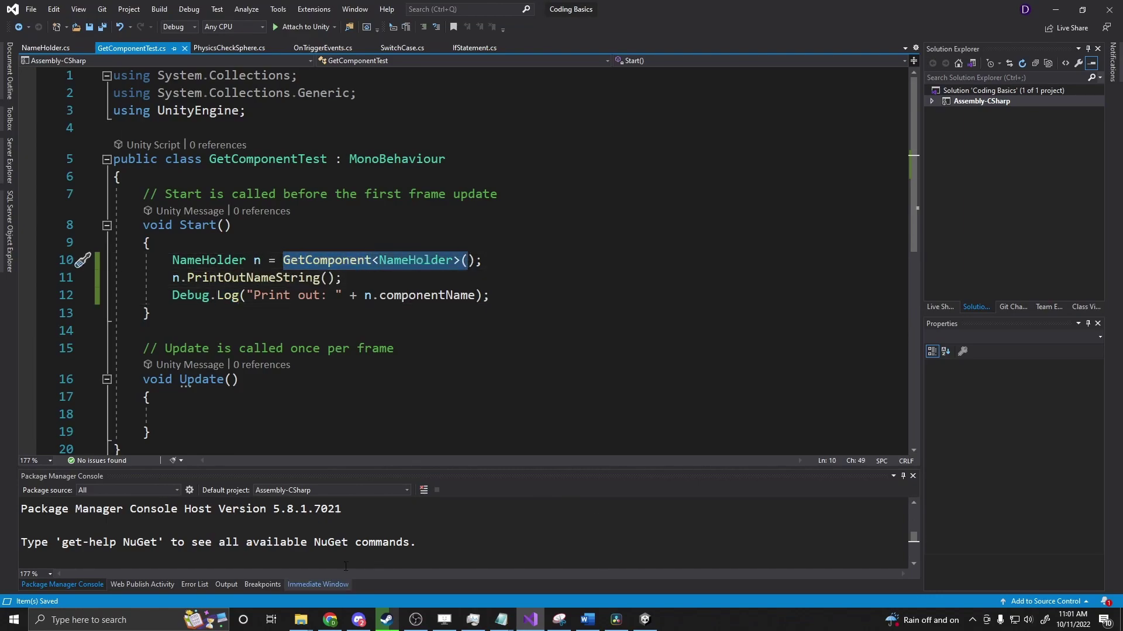
click(246, 277)
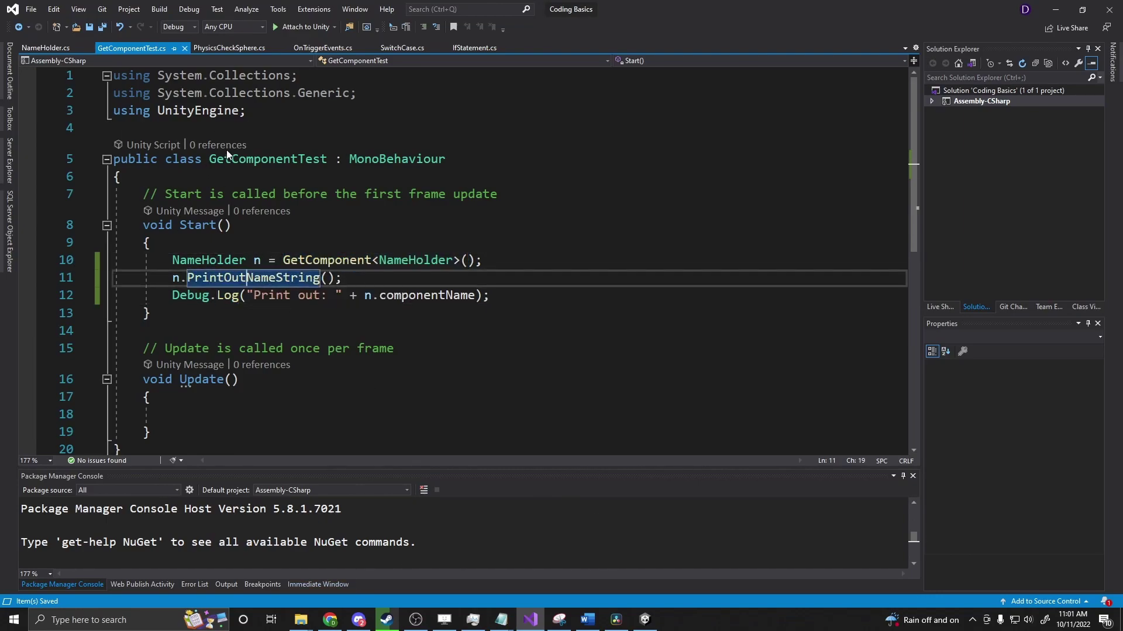
click(226, 158)
click(336, 261)
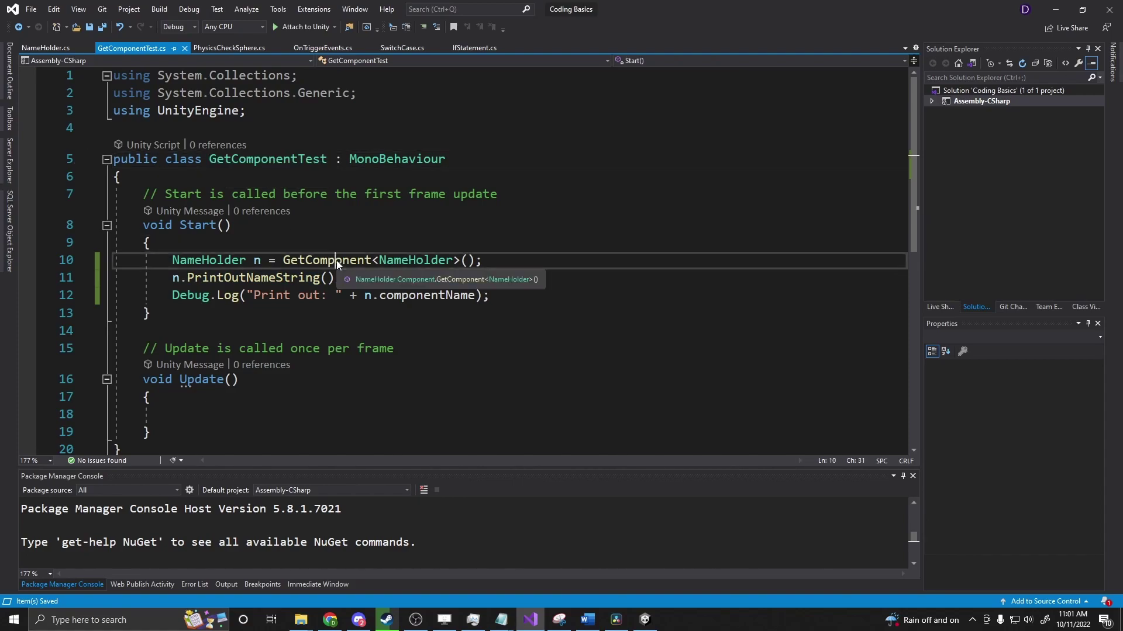
click(644, 620)
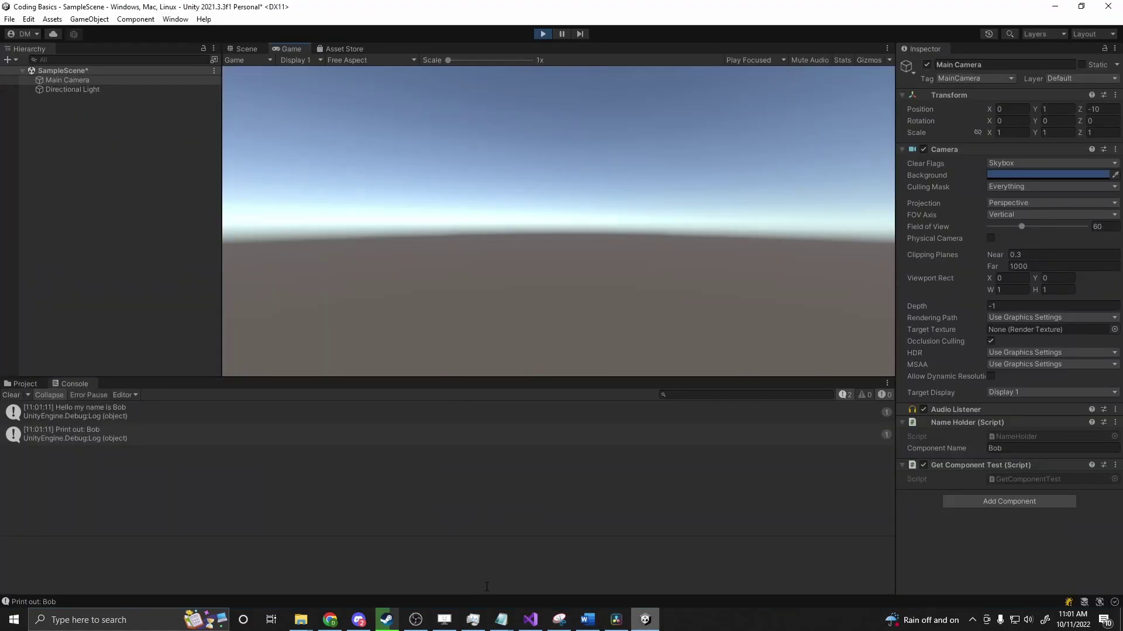